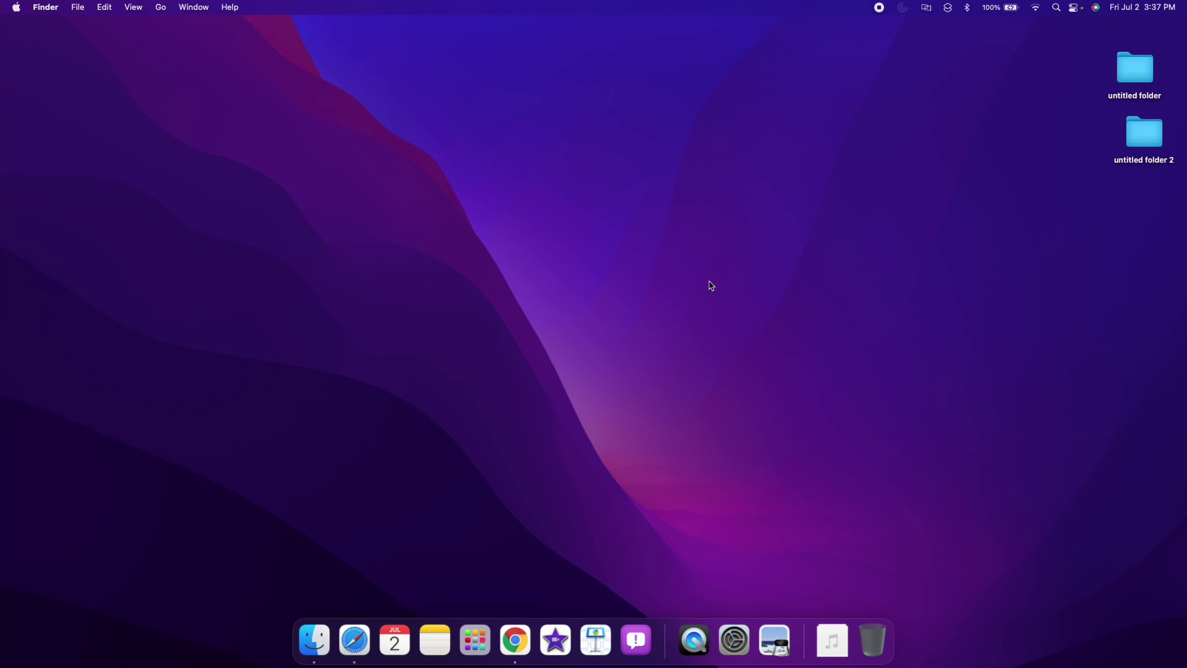
- View the About This Mac information window from the Apple menu, then close it
left_click(16, 8)
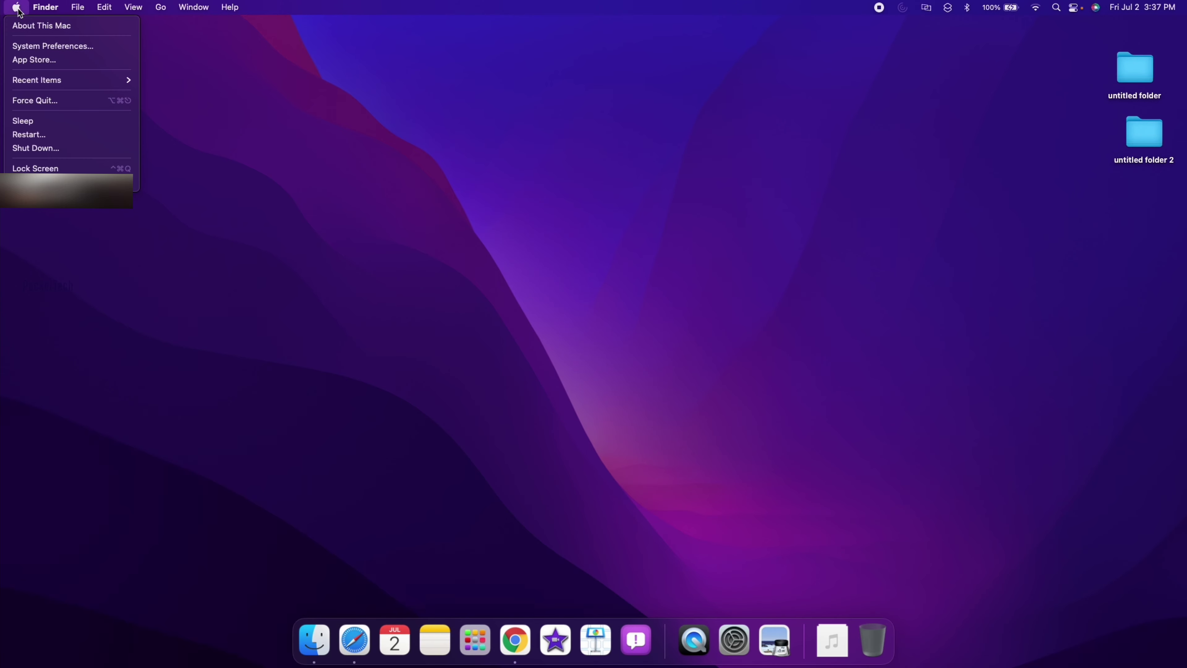
left_click(45, 27)
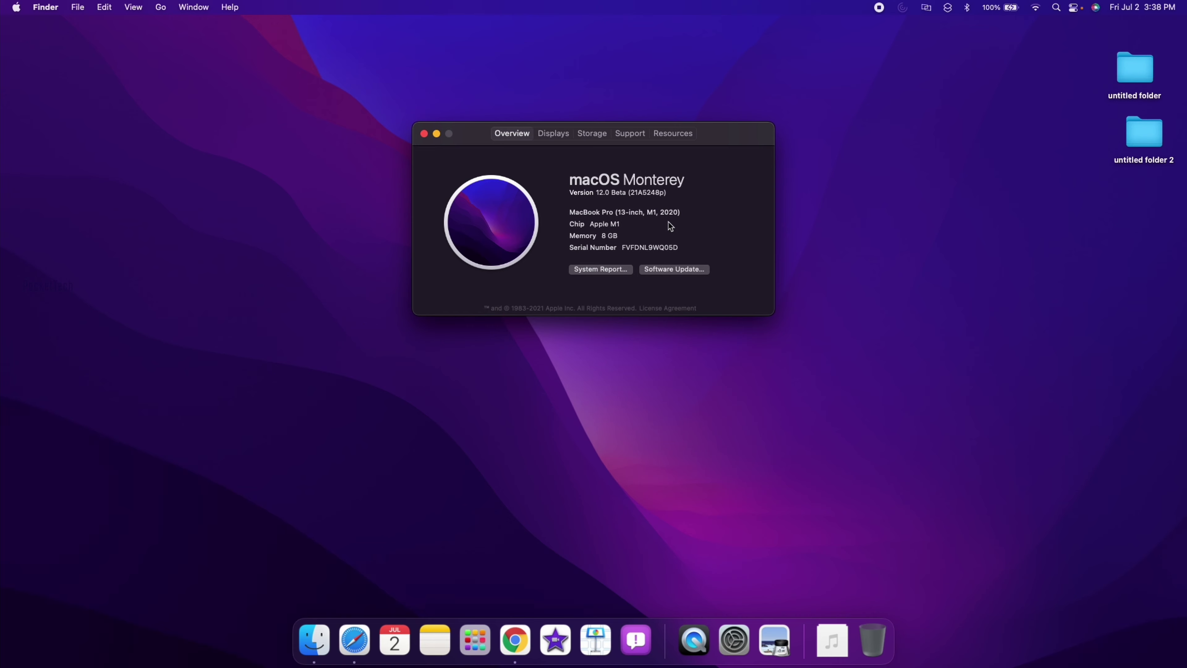
left_click(425, 134)
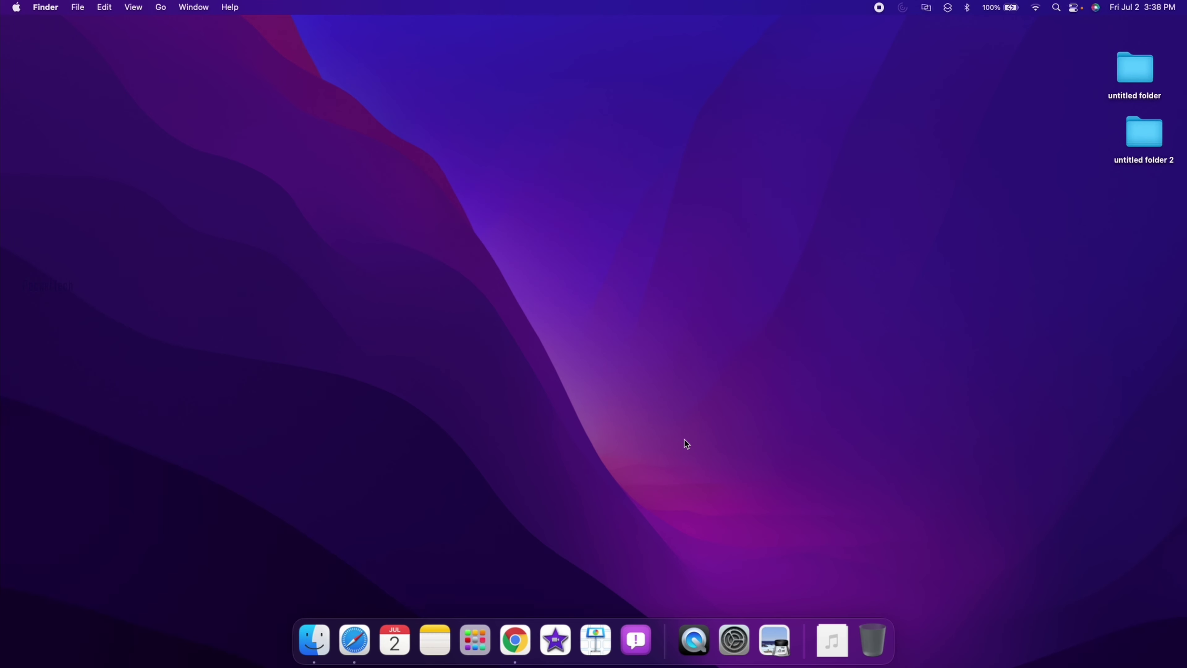
- Set the desktop wallpaper to macOS Graphic in Desktop & Screen Saver
left_click(734, 639)
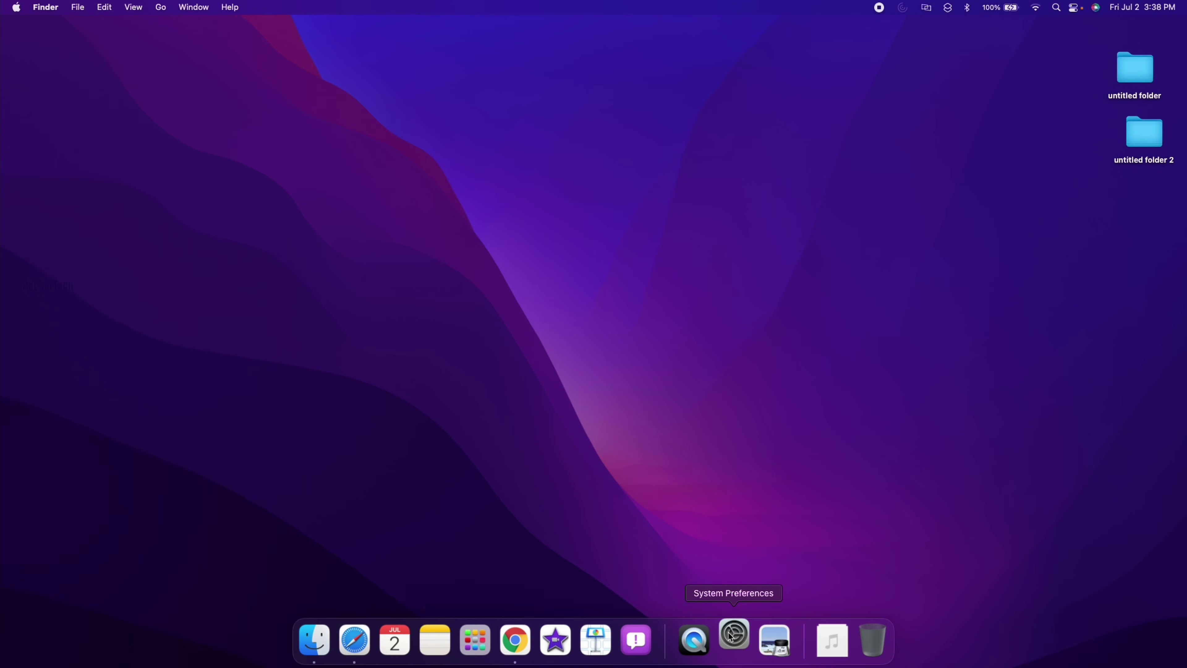
left_click(279, 190)
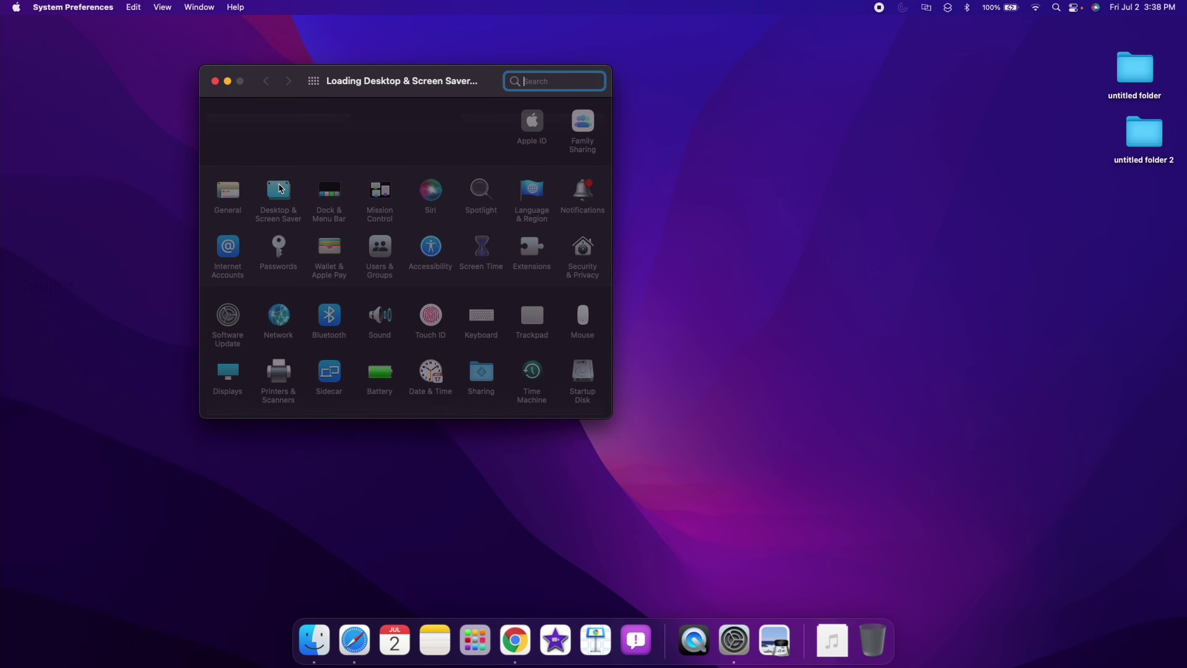
left_click(374, 115)
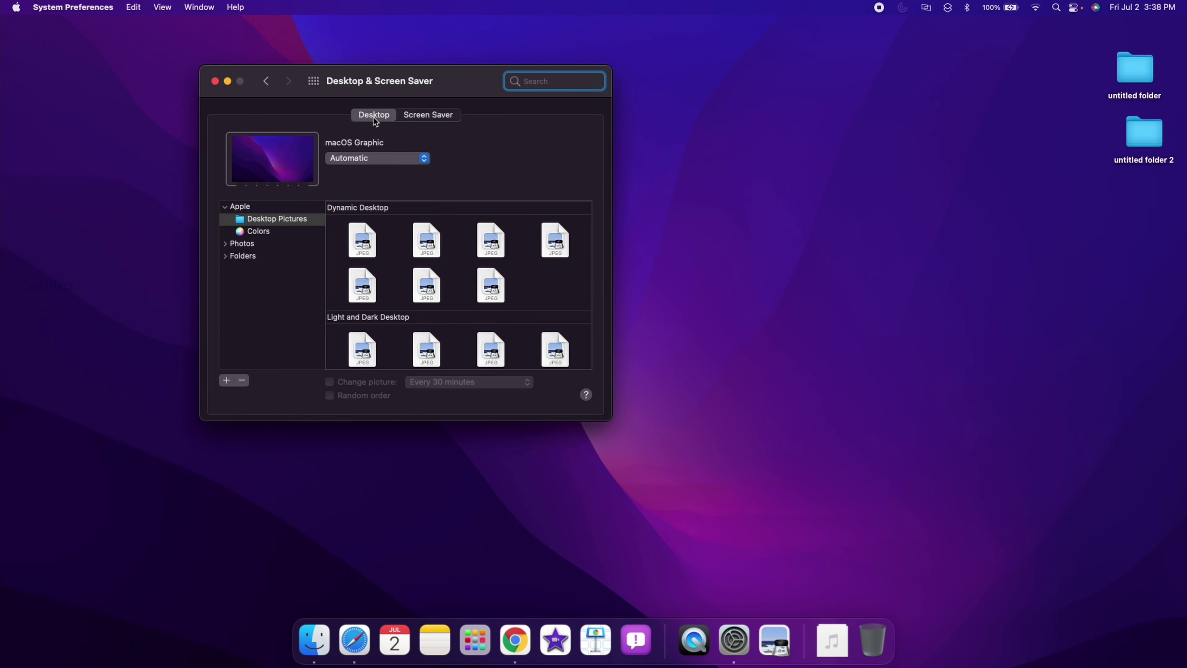
scroll(421, 281, "down", 2)
left_click(414, 279)
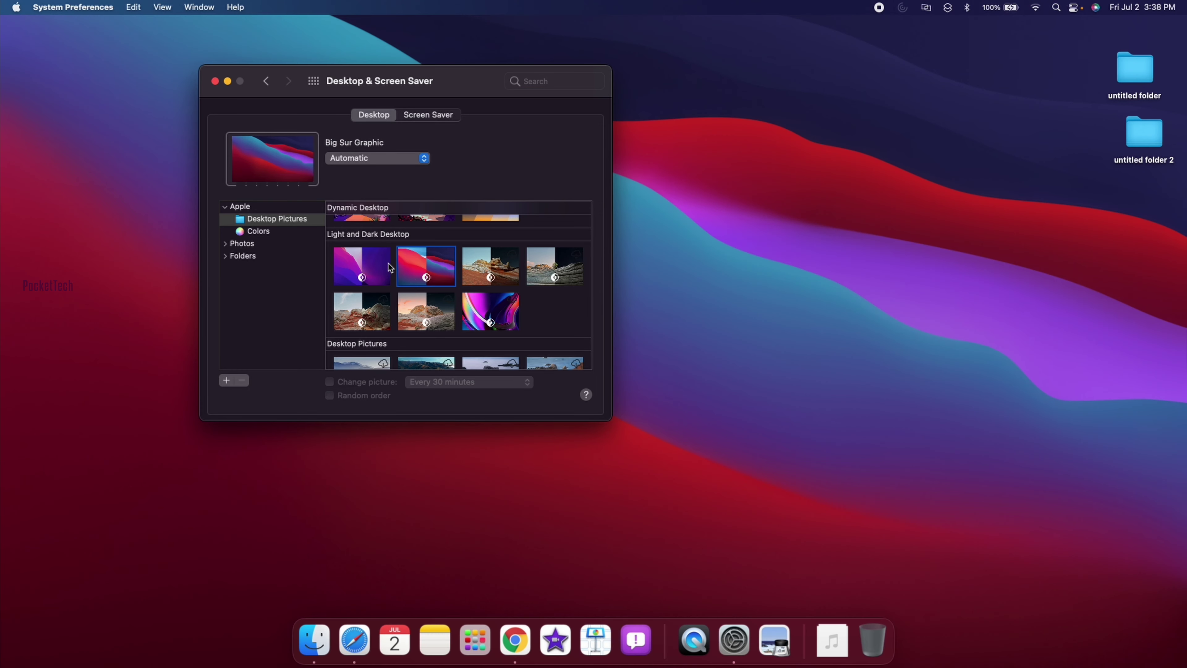
left_click(362, 265)
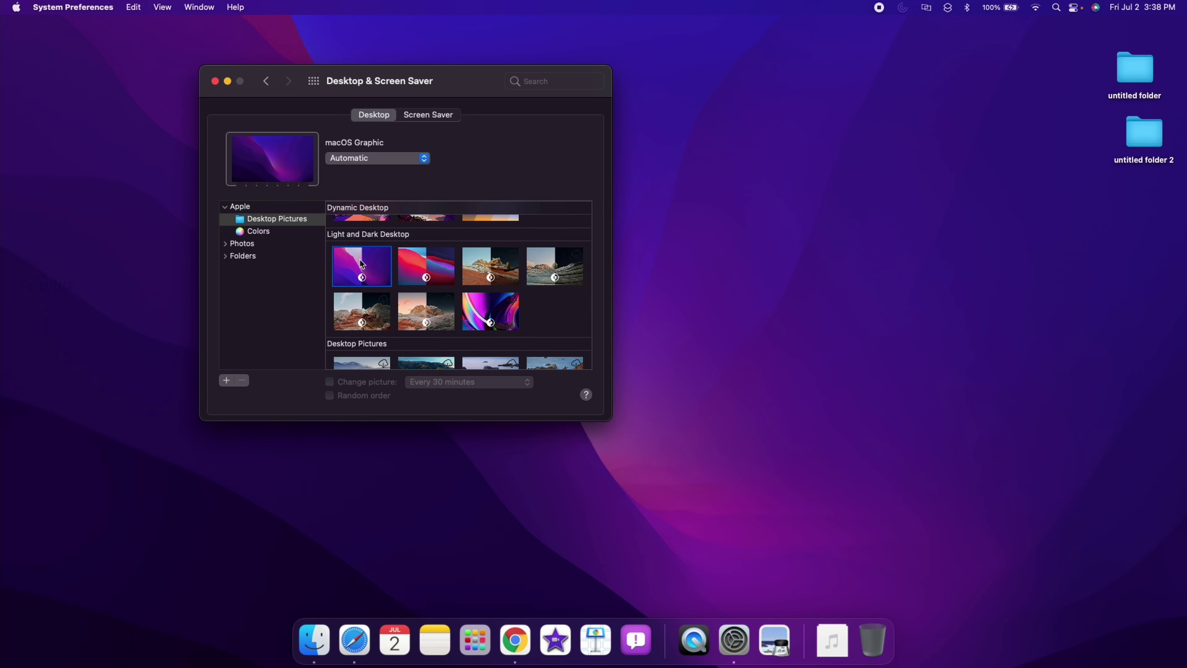
- Switch the macOS Graphic wallpaper to its Dark (Still) version
left_click(393, 158)
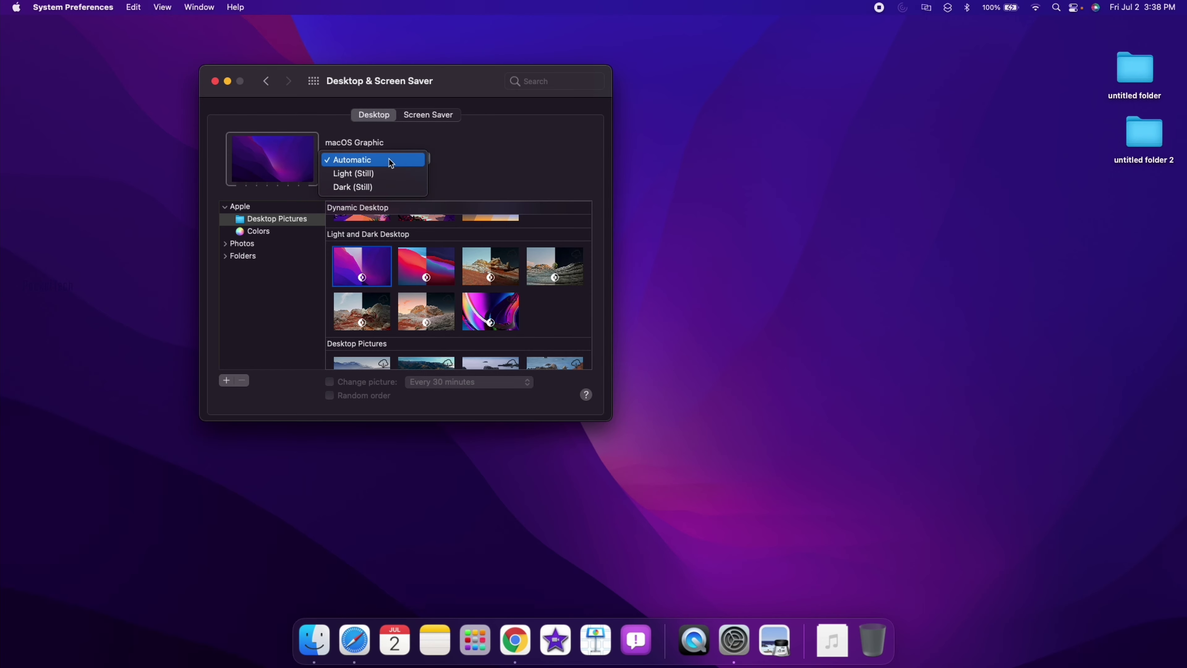
left_click(383, 177)
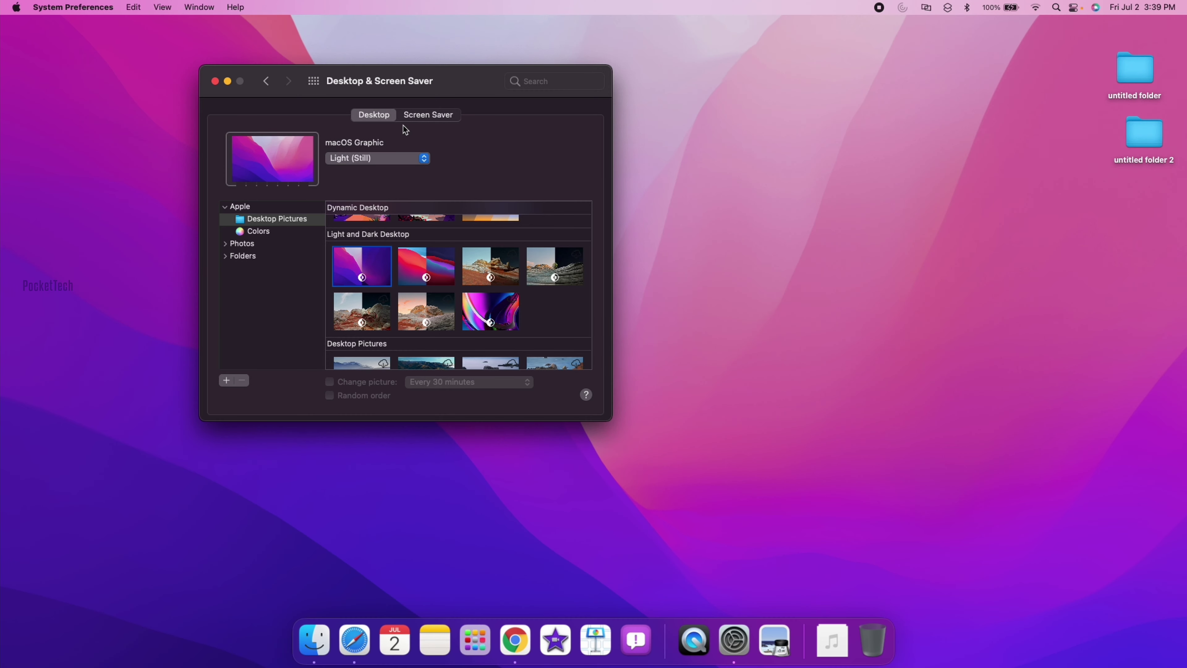
left_click_drag(477, 86, 507, 126)
left_click(416, 199)
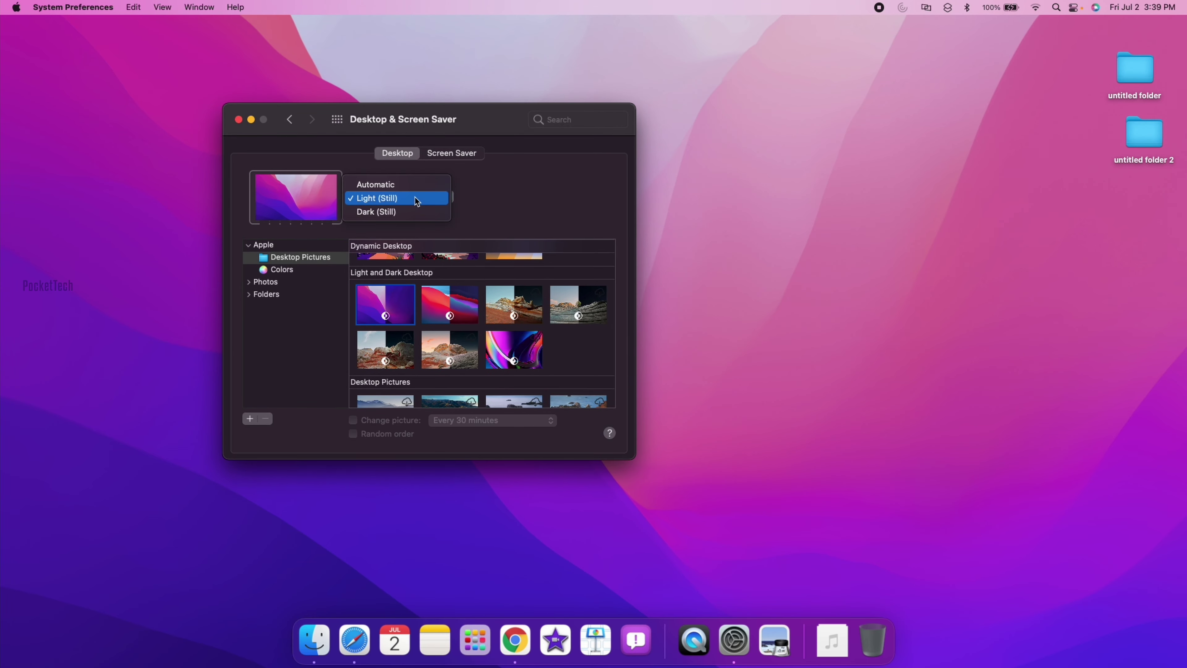
left_click(407, 213)
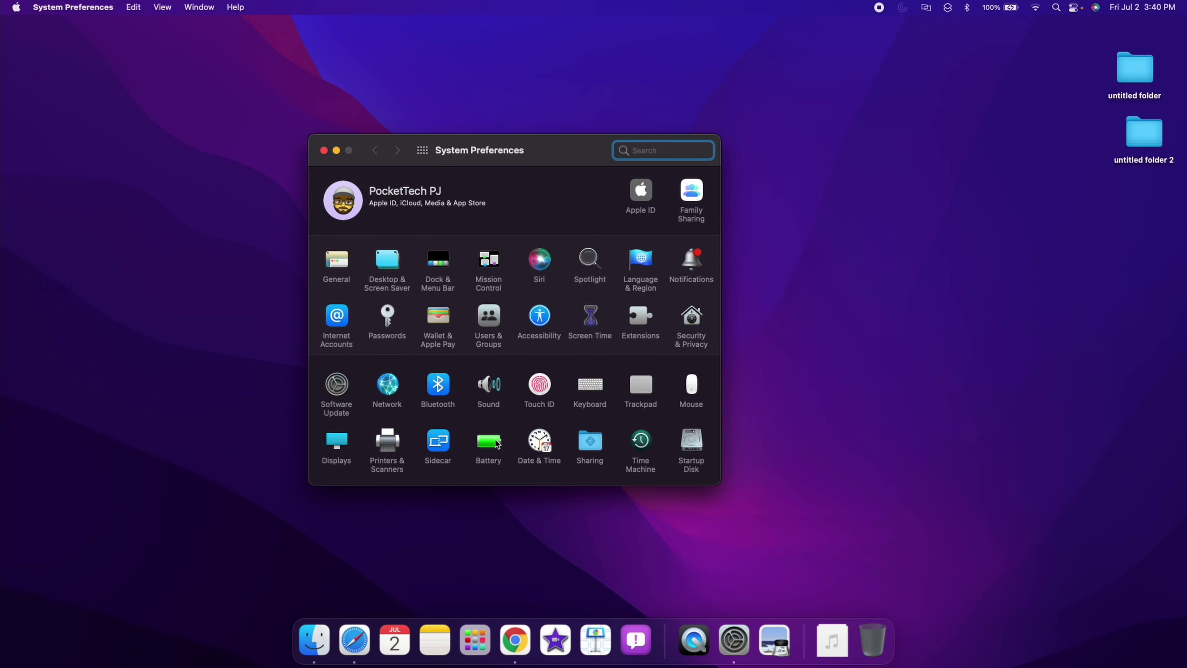
left_click(491, 442)
left_click(376, 352)
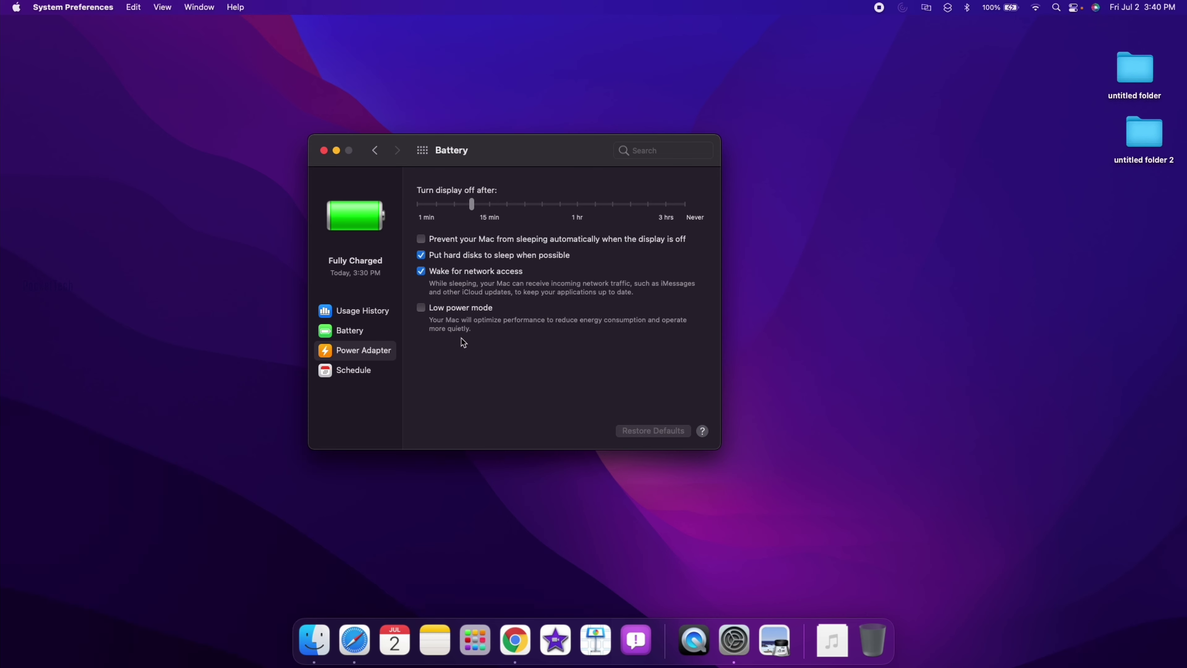
left_click(422, 308)
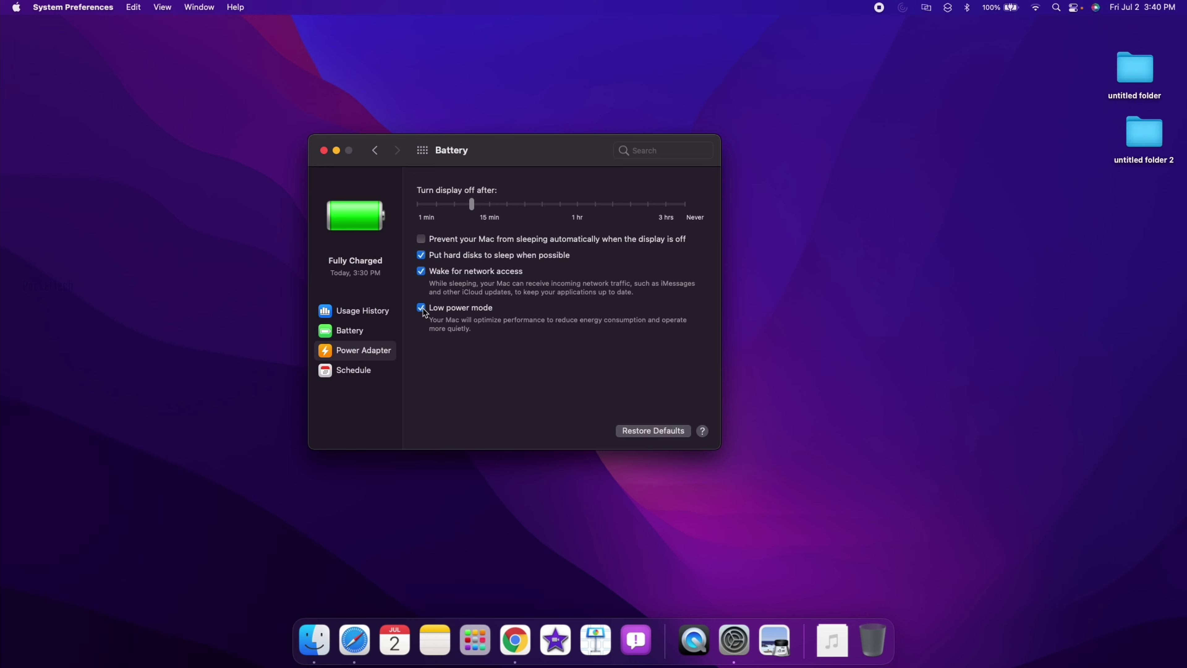
left_click(421, 308)
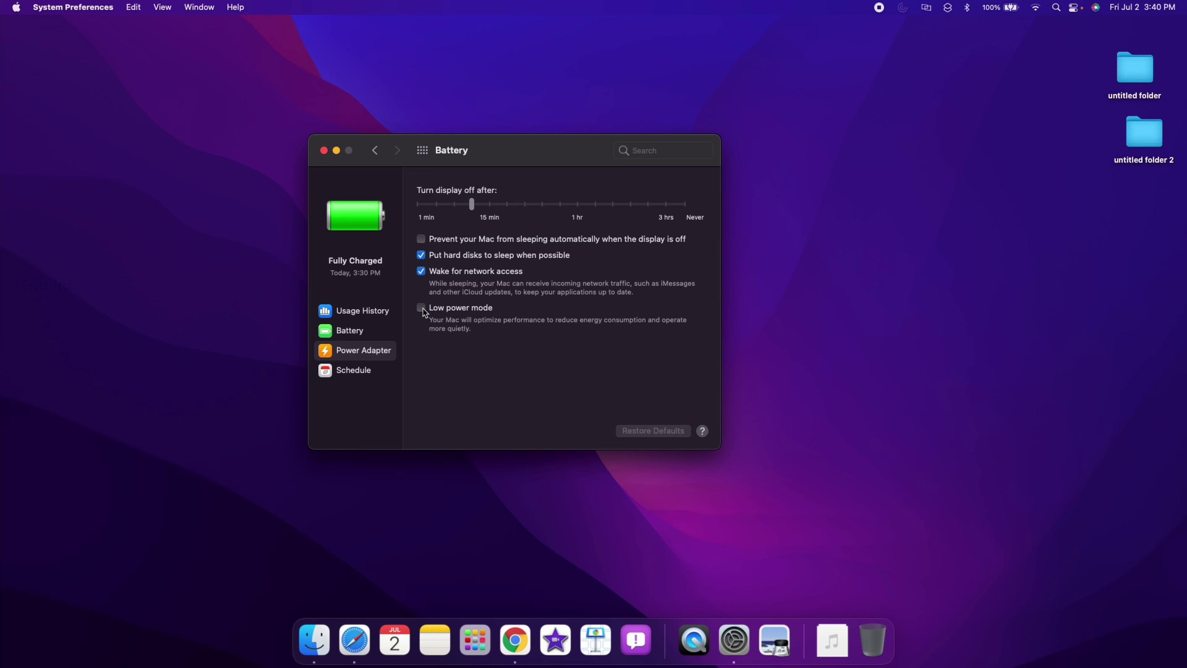
left_click(422, 308)
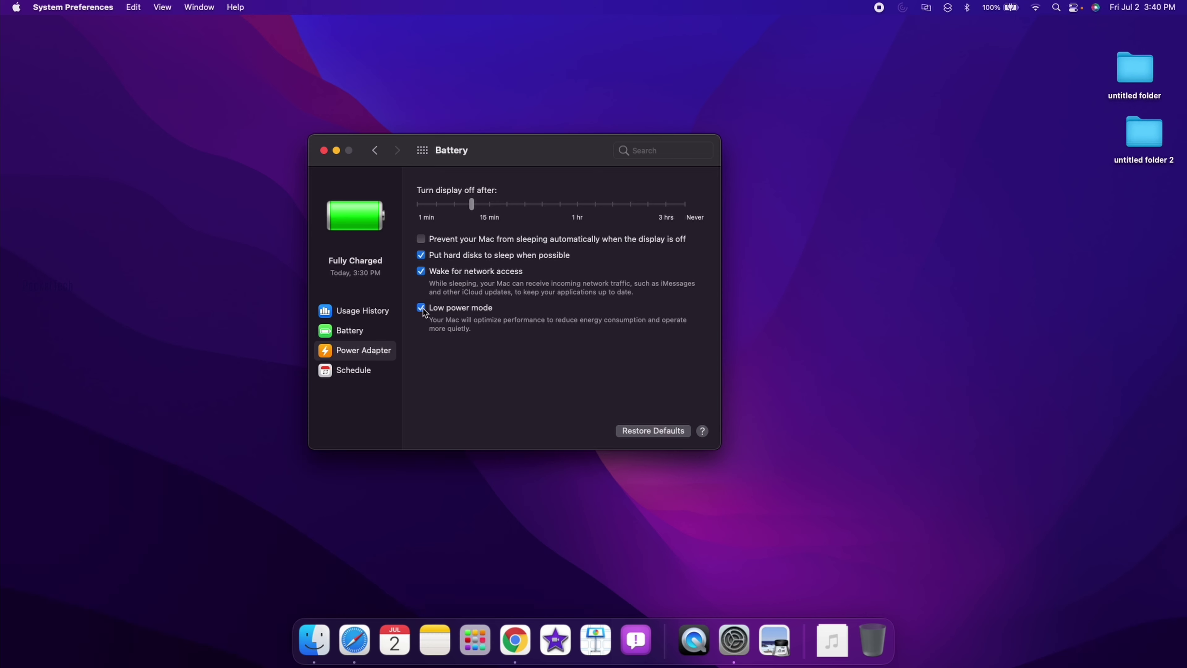
left_click(422, 308)
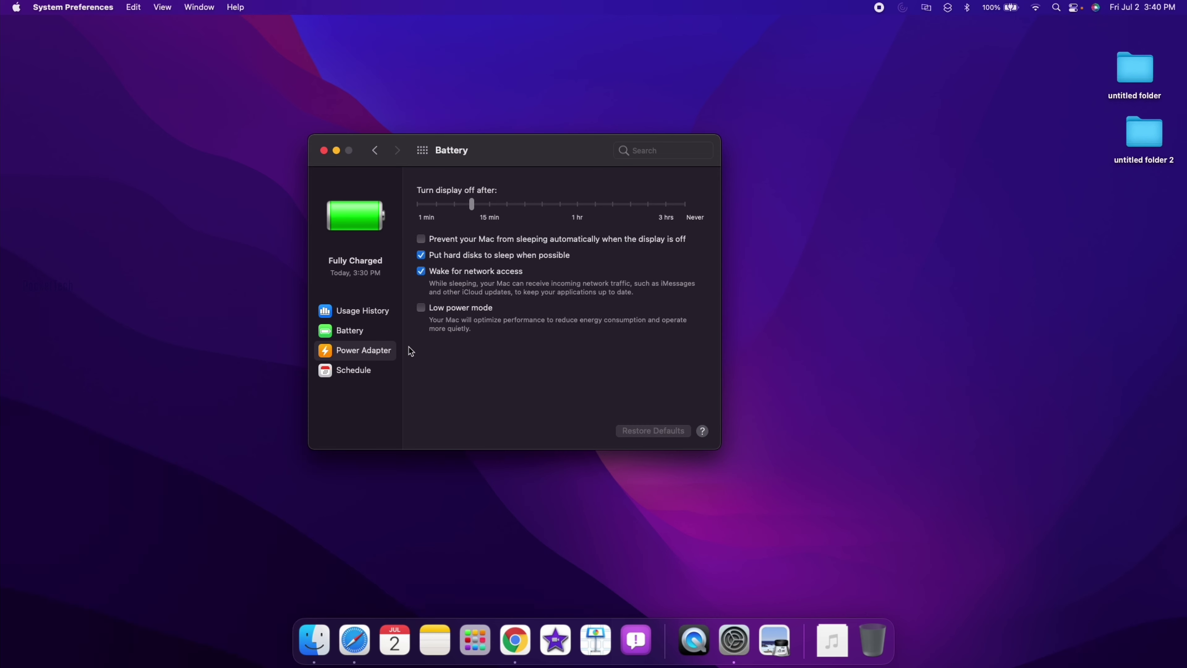
left_click(421, 308)
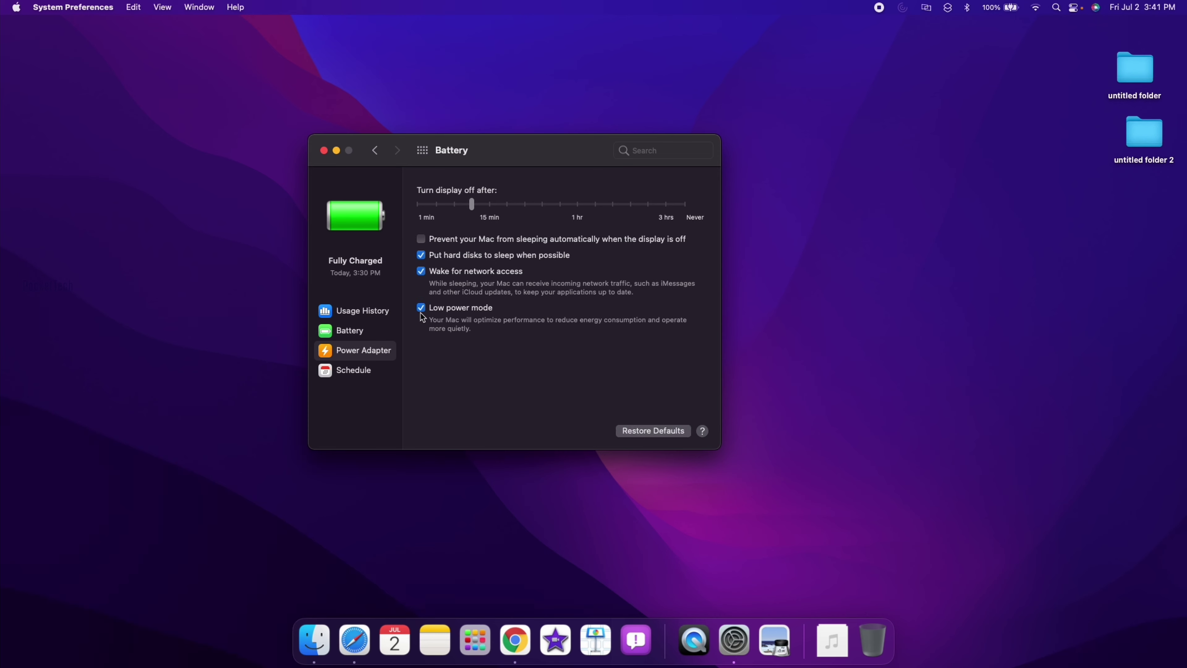
left_click(422, 309)
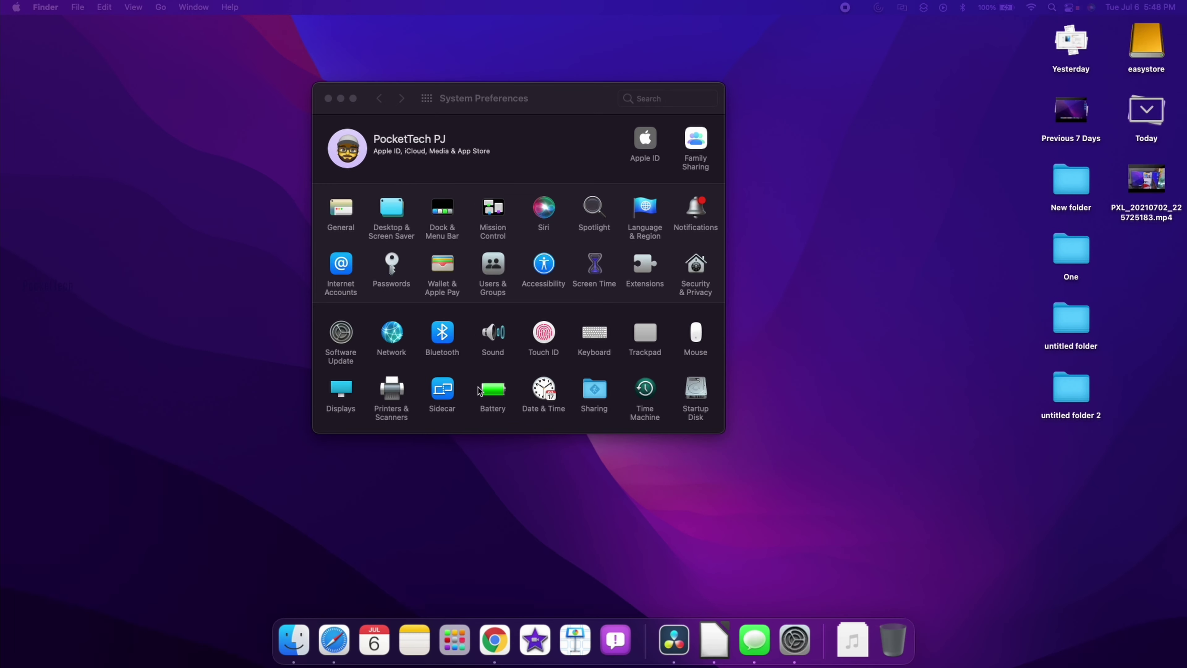
- Open the Passwords settings and unlock them with the account password
left_click(393, 268)
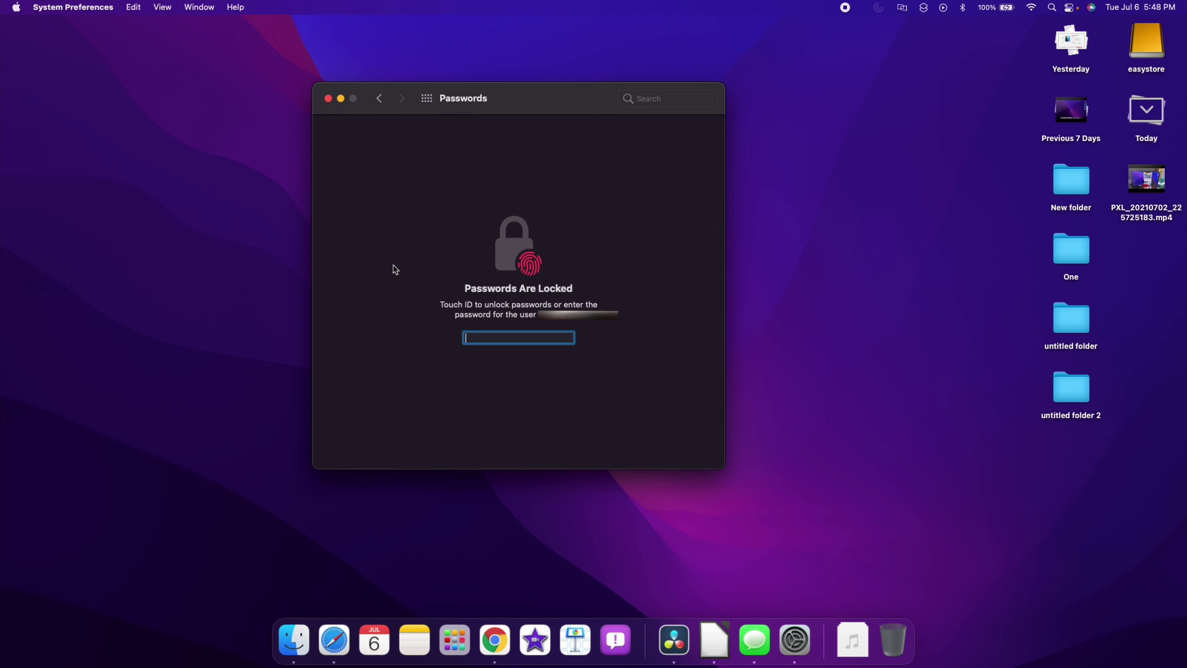
type("••••••")
key("Return")
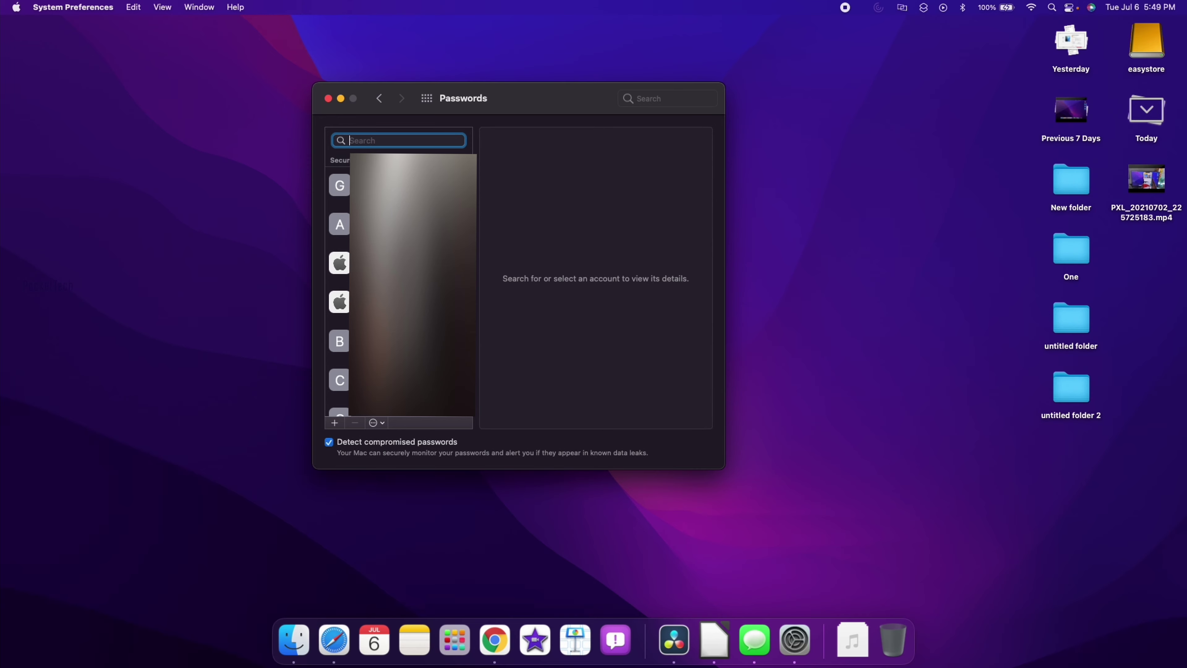
- View the paypal.com login details, then begin a new google.com password entry and cancel it
scroll(367, 412, "down", 10)
left_click(398, 283)
left_click(334, 422)
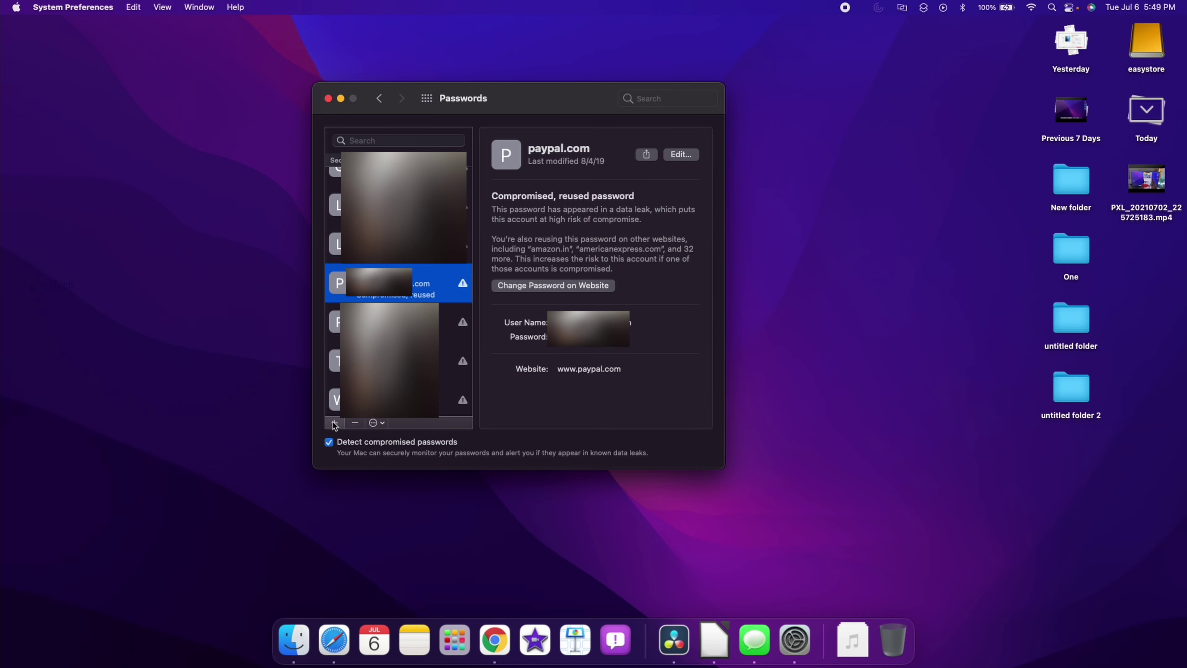
type("www.google.com")
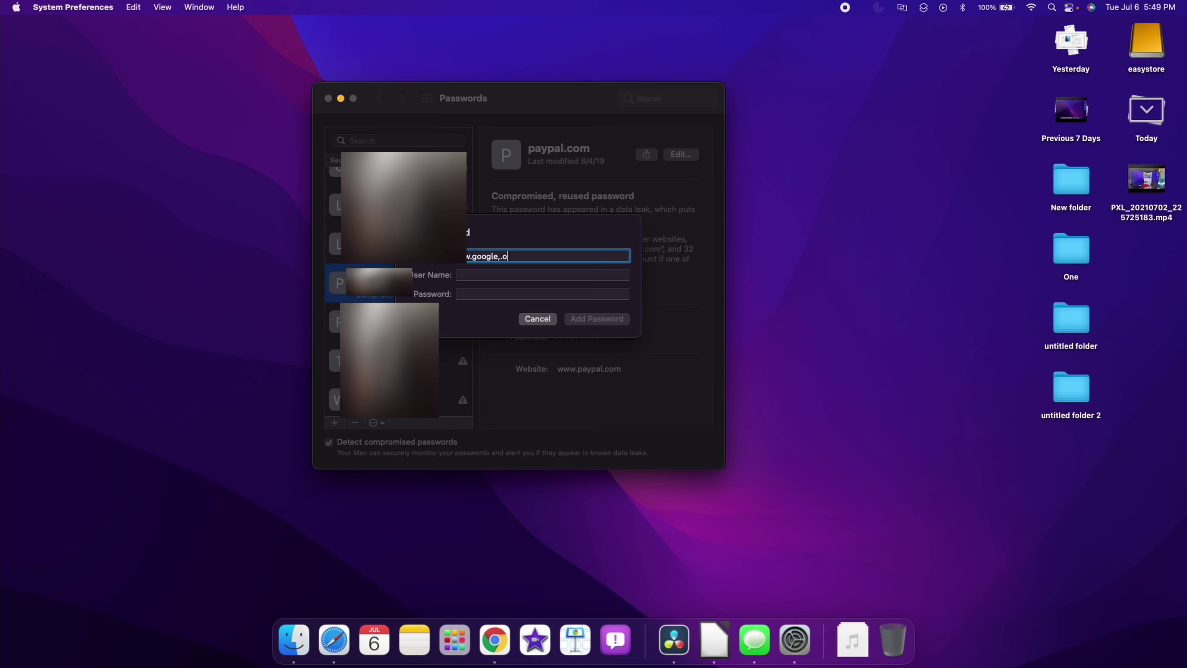
key("BackSpace")
key("BackSpace")
key("BackSpace")
key("BackSpace")
type(".co")
key("Escape")
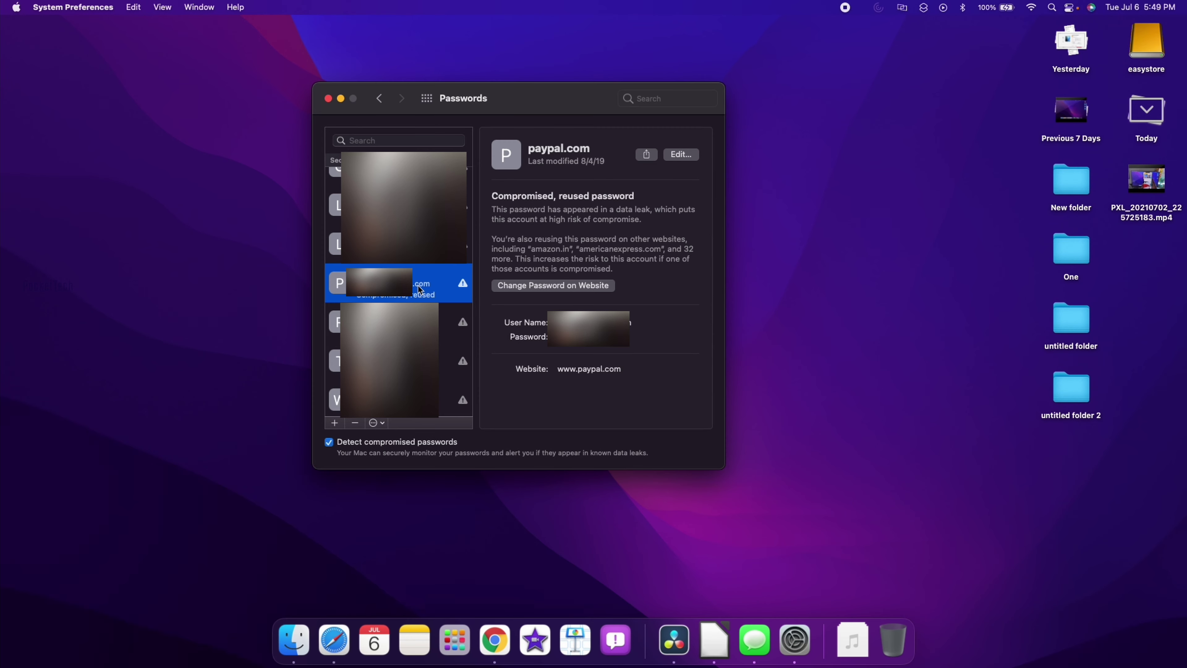
- Dismiss the paypal.com login's context menu and show the password import/export options
right_click(420, 284)
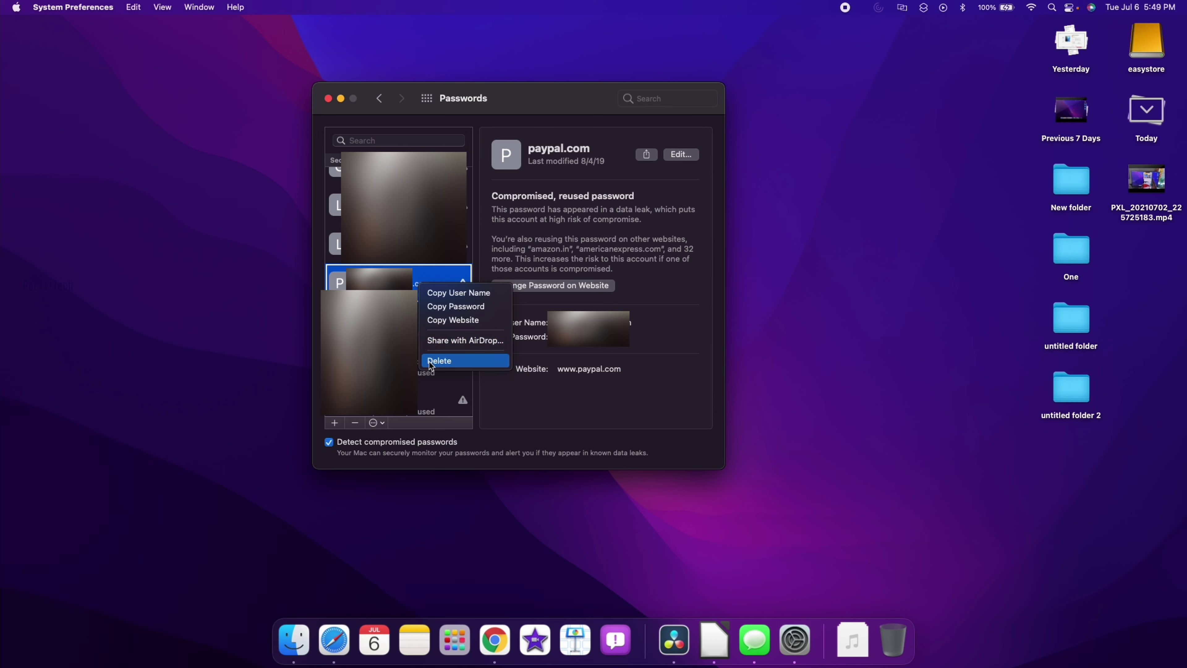
key("Escape")
left_click(376, 423)
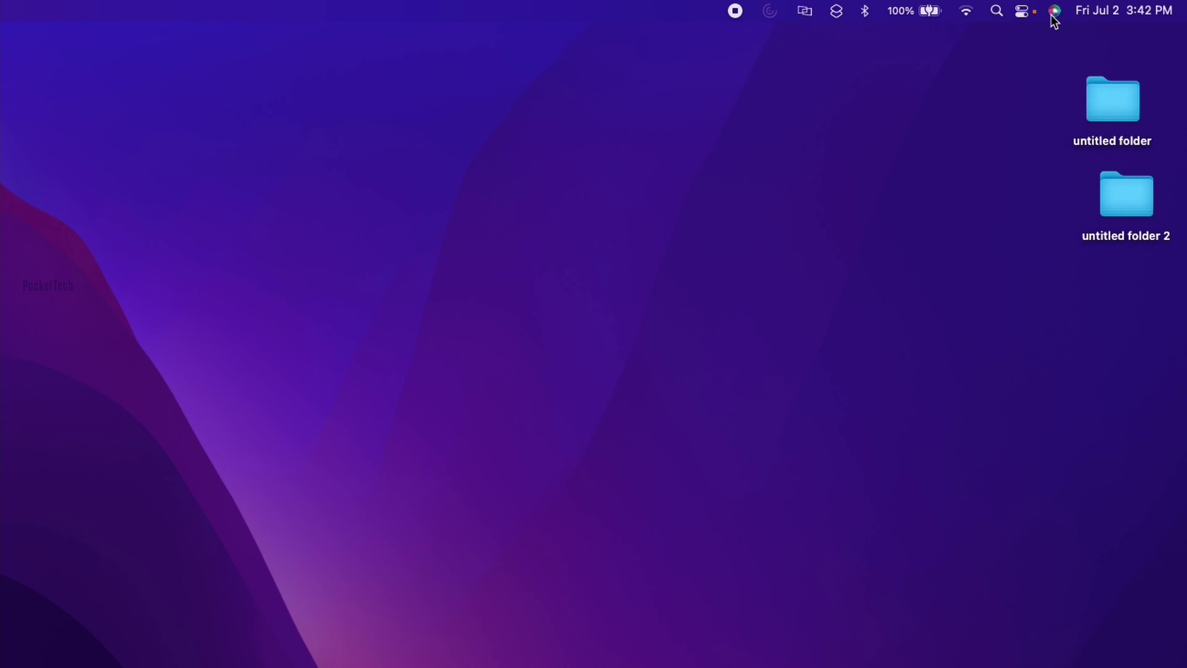
- Open Control Center from the menu bar and expand the Focus tile to list the modes
left_click(1024, 12)
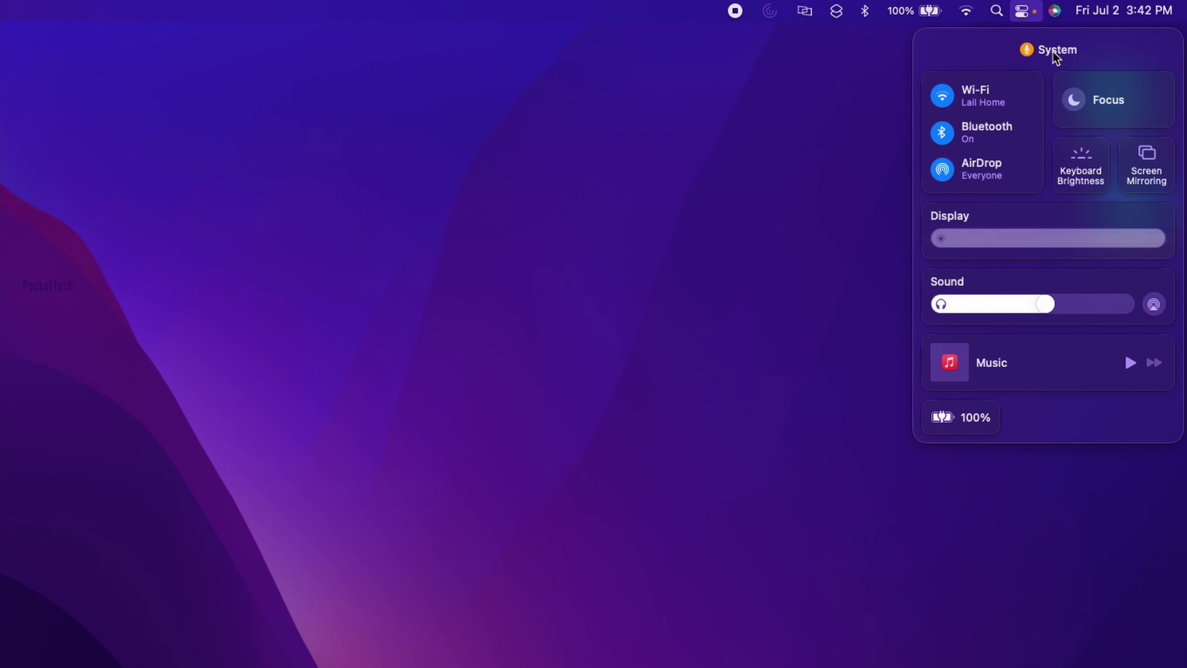
left_click(1025, 12)
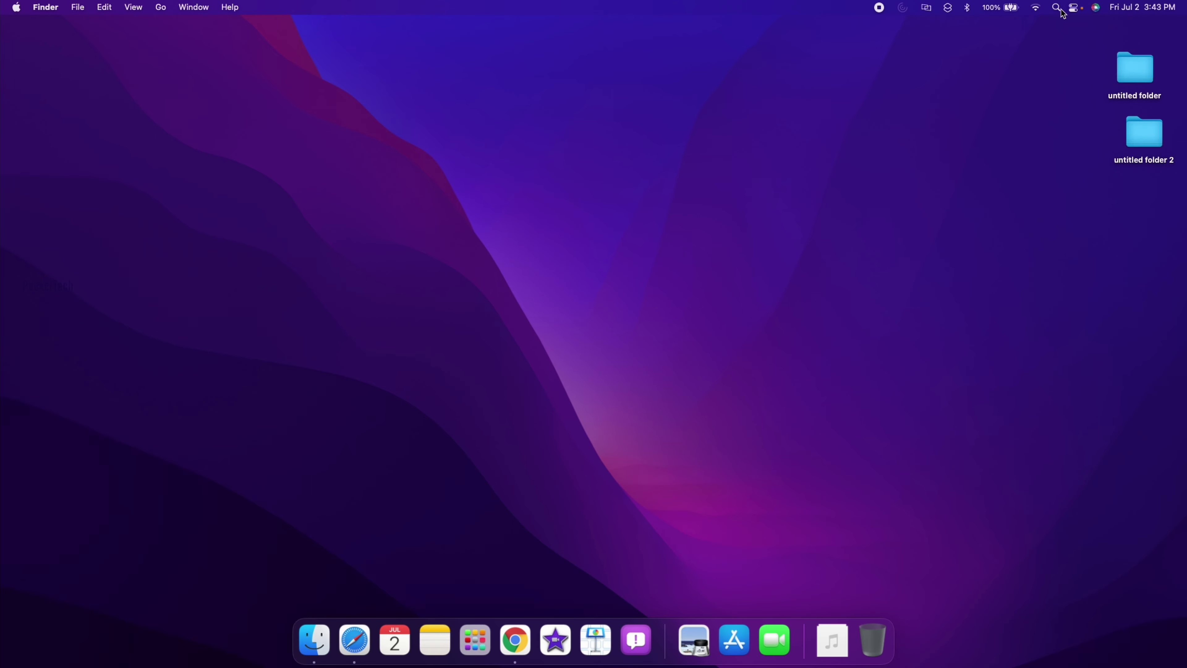
left_click(1075, 9)
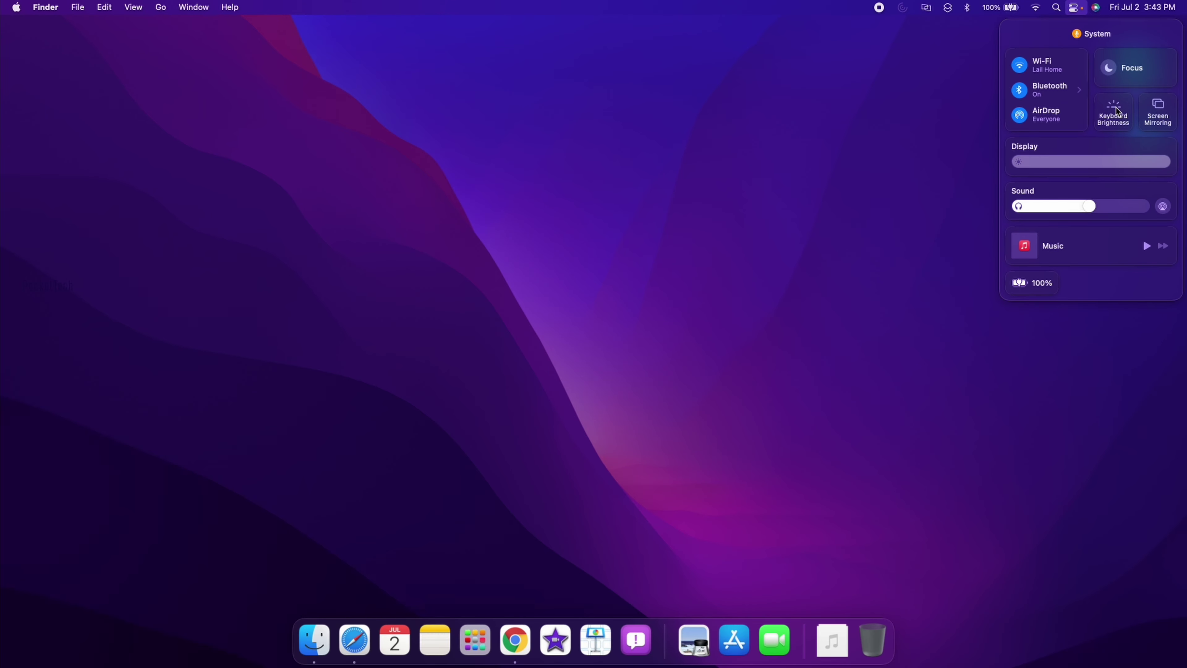
left_click(1148, 67)
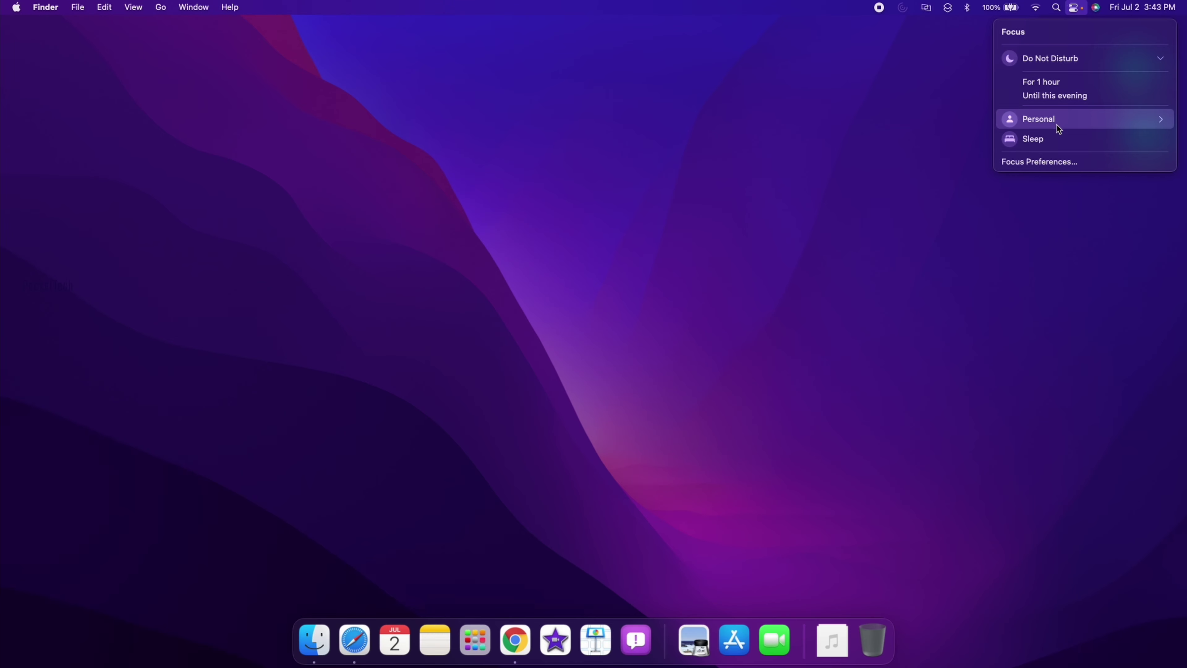
- Browse the Personal, Sleep, Do Not Disturb and Personal focuses in Focus preferences, ending on Sleep
left_click(1048, 162)
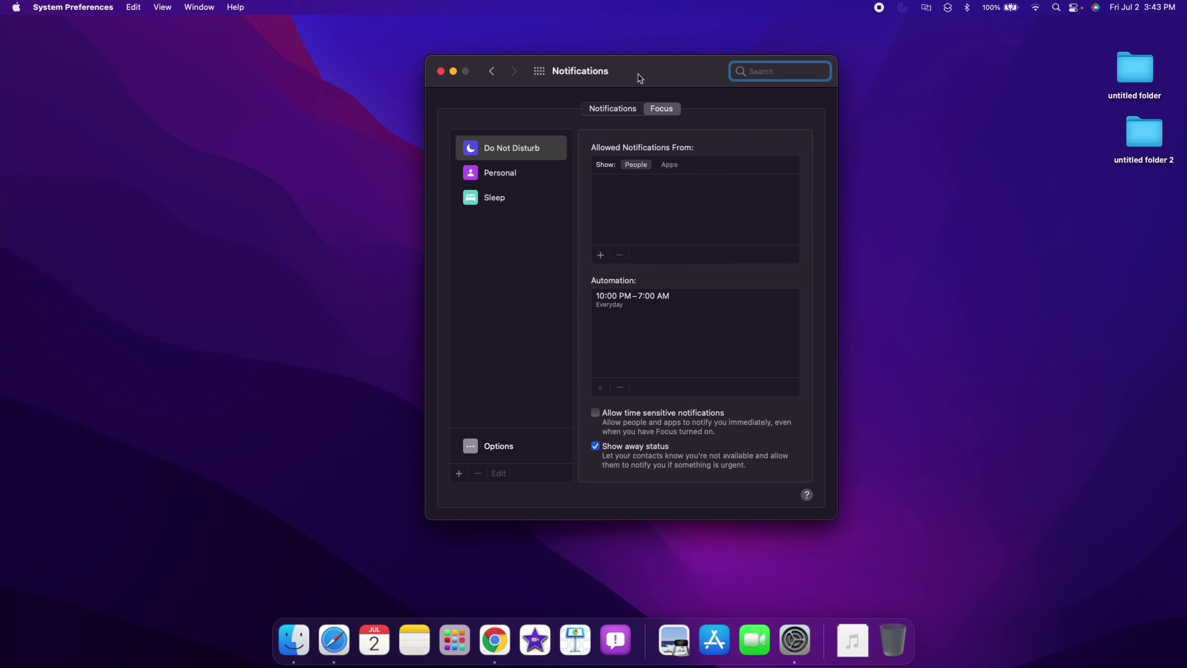
left_click(502, 179)
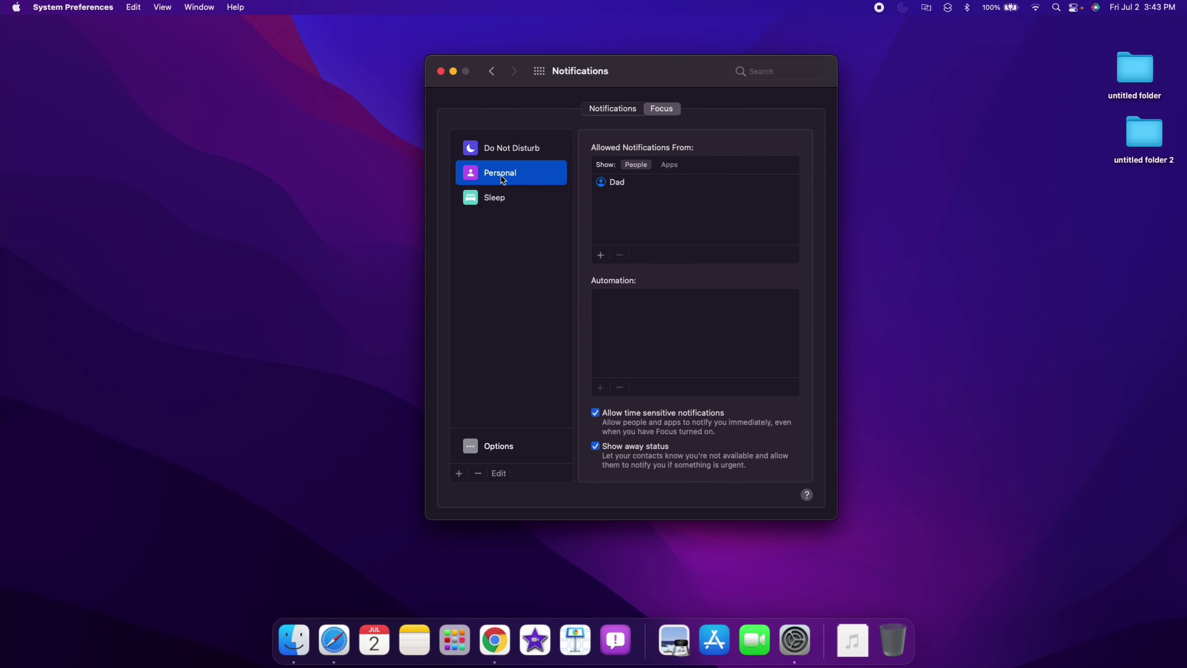
left_click(492, 202)
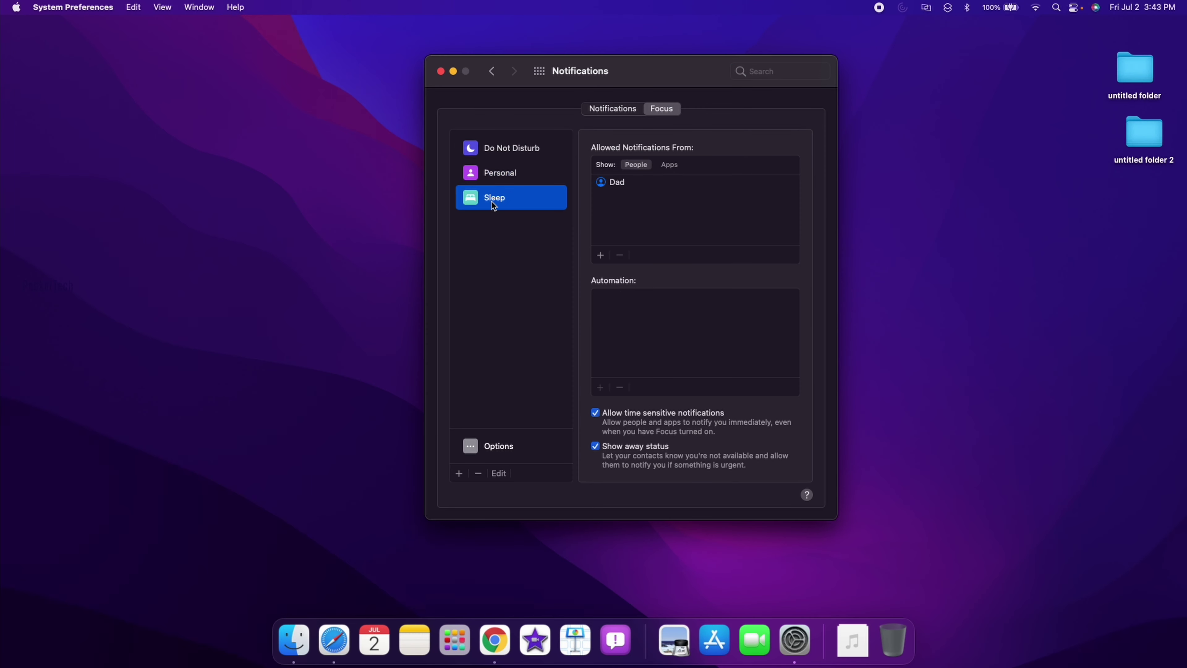
left_click(517, 162)
left_click(509, 171)
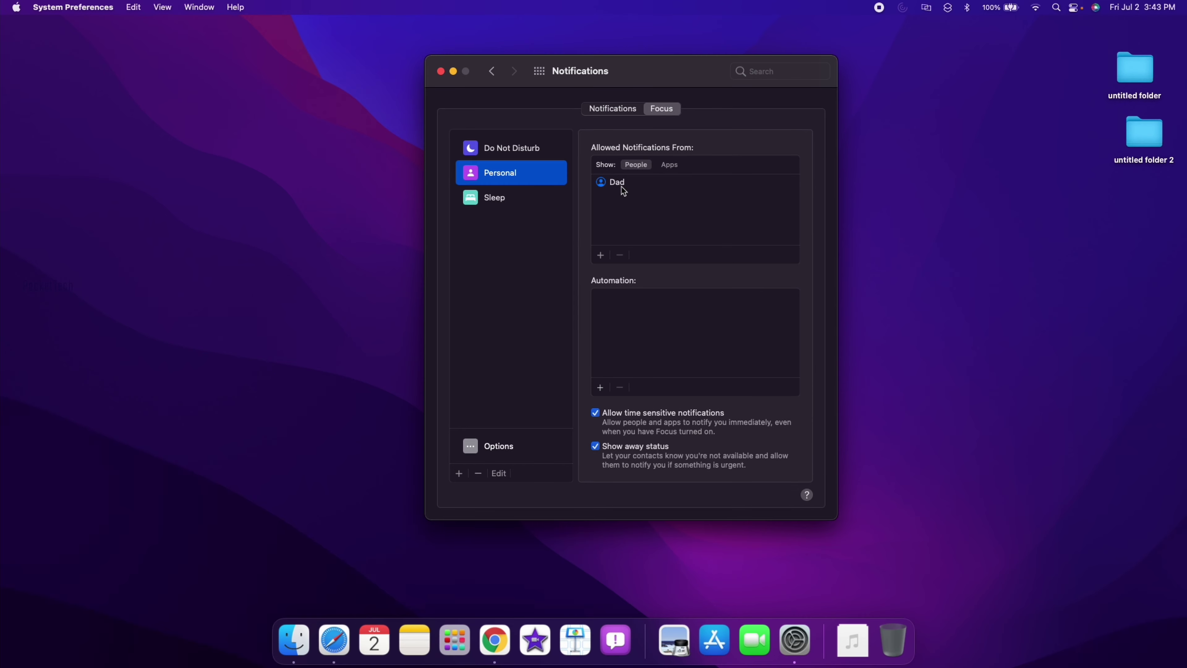
key("Down")
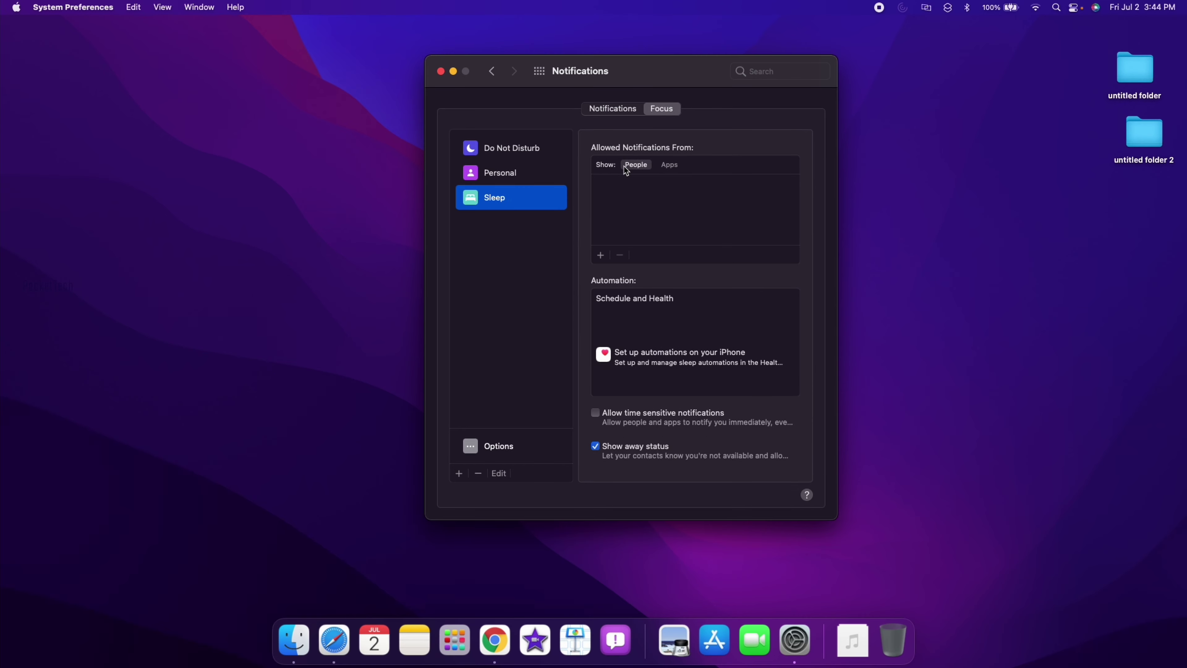
- Add a contact, found by name search, to the people allowed to notify during Sleep
left_click(602, 255)
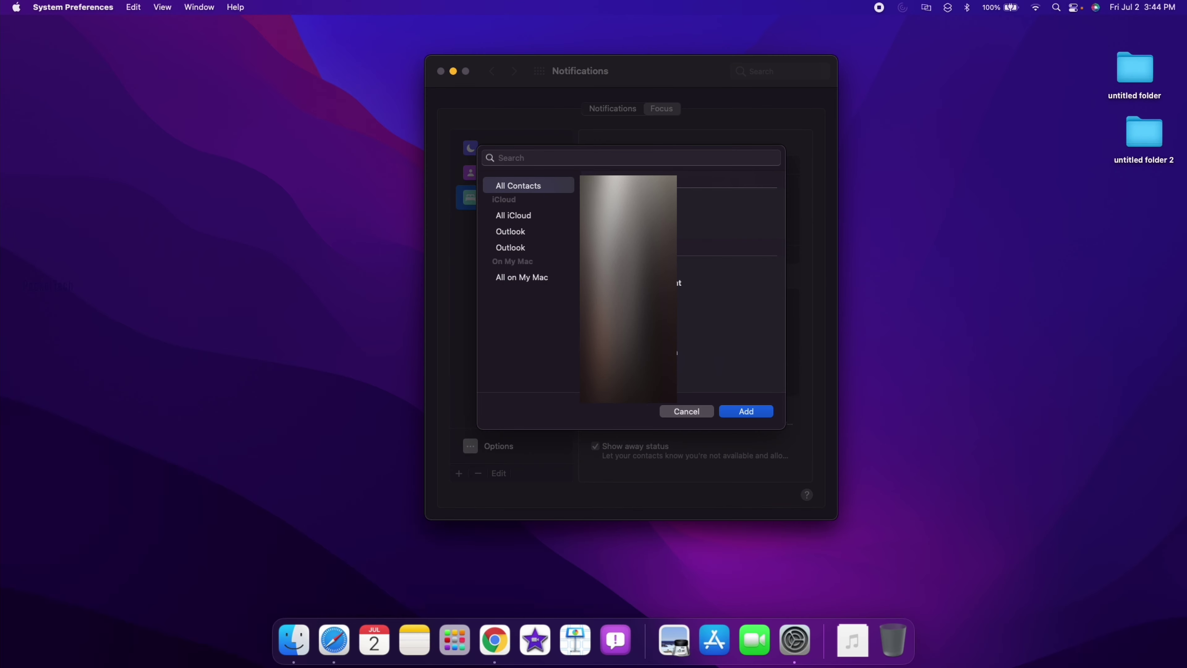
type("jay")
key("Return")
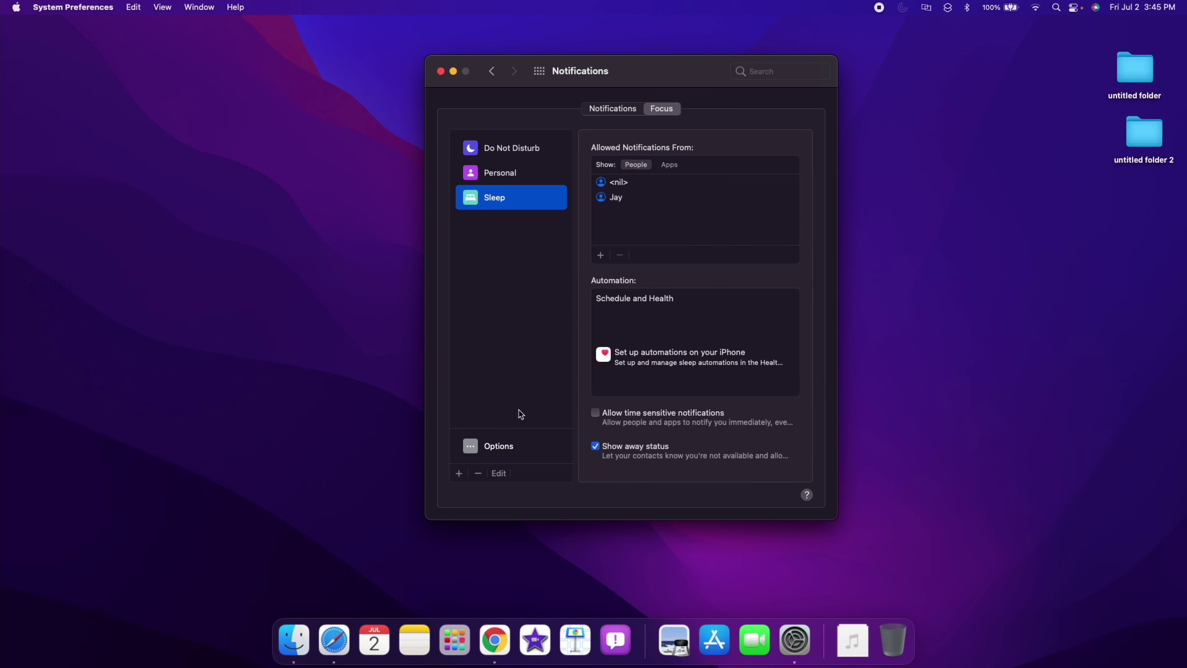
- Show the Focus Options and toggle Turn on auto reply, leaving it unchecked
left_click(475, 445)
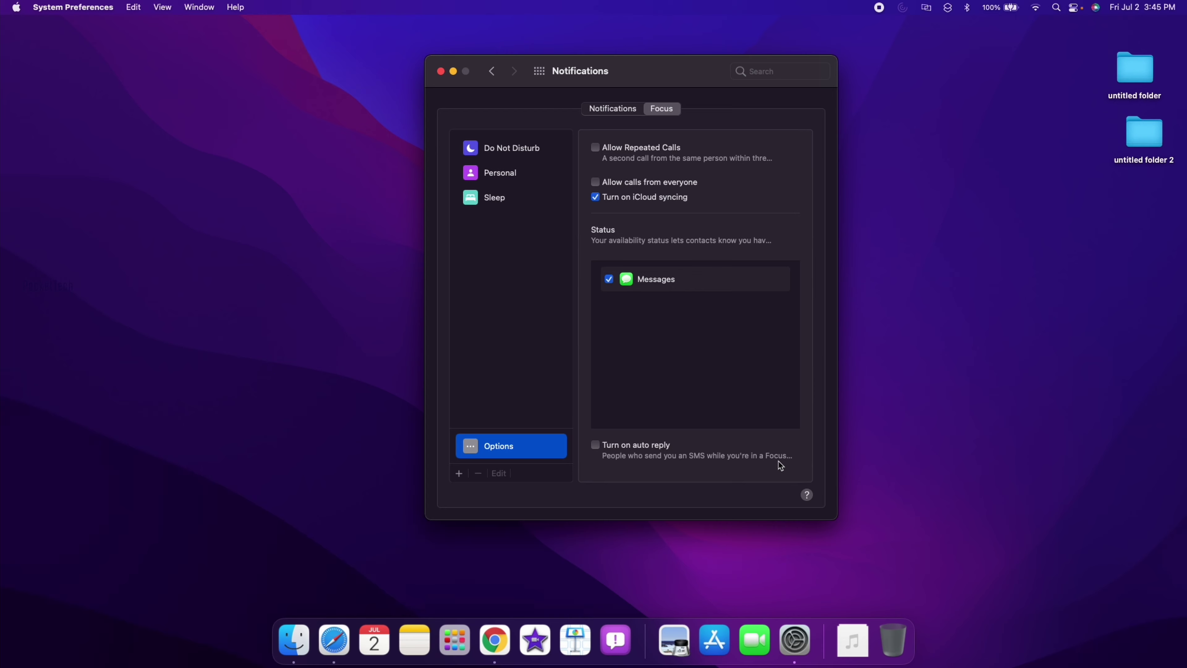
left_click(599, 446)
left_click(602, 450)
left_click(602, 449)
left_click(602, 449)
- Create a new custom focus named 'jay' with a red colour and star icon
left_click(460, 474)
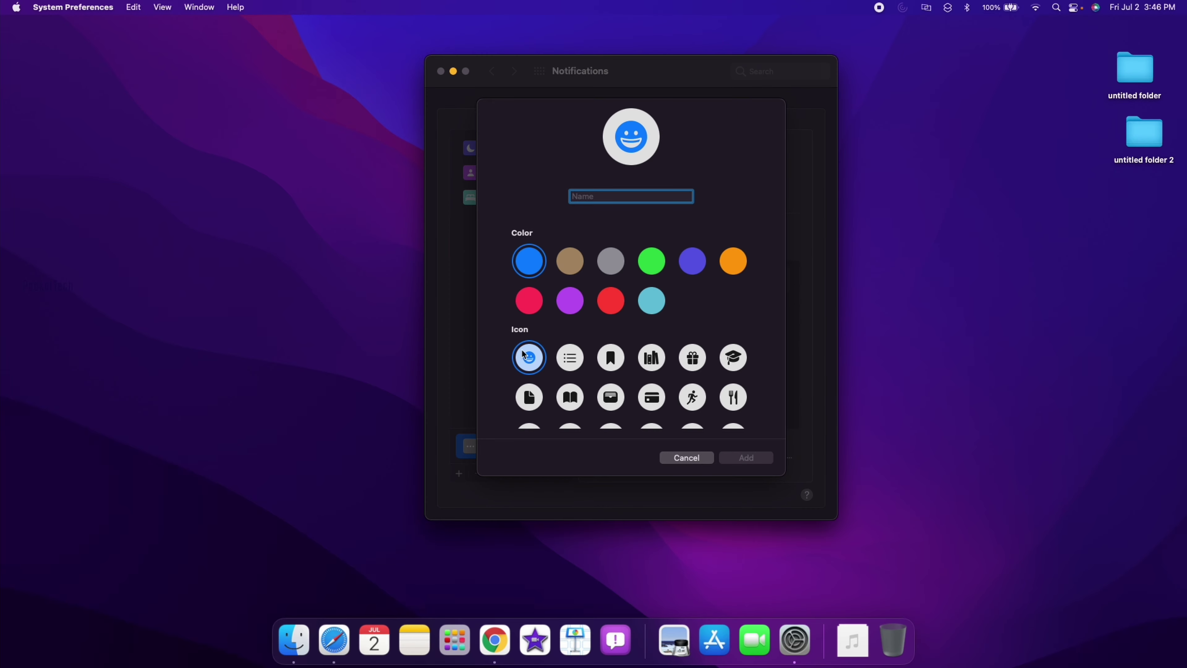
type("jsay")
key("BackSpace")
key("BackSpace")
key("BackSpace")
key("BackSpace")
type("jay")
scroll(654, 228, "down", 3)
left_click(611, 300)
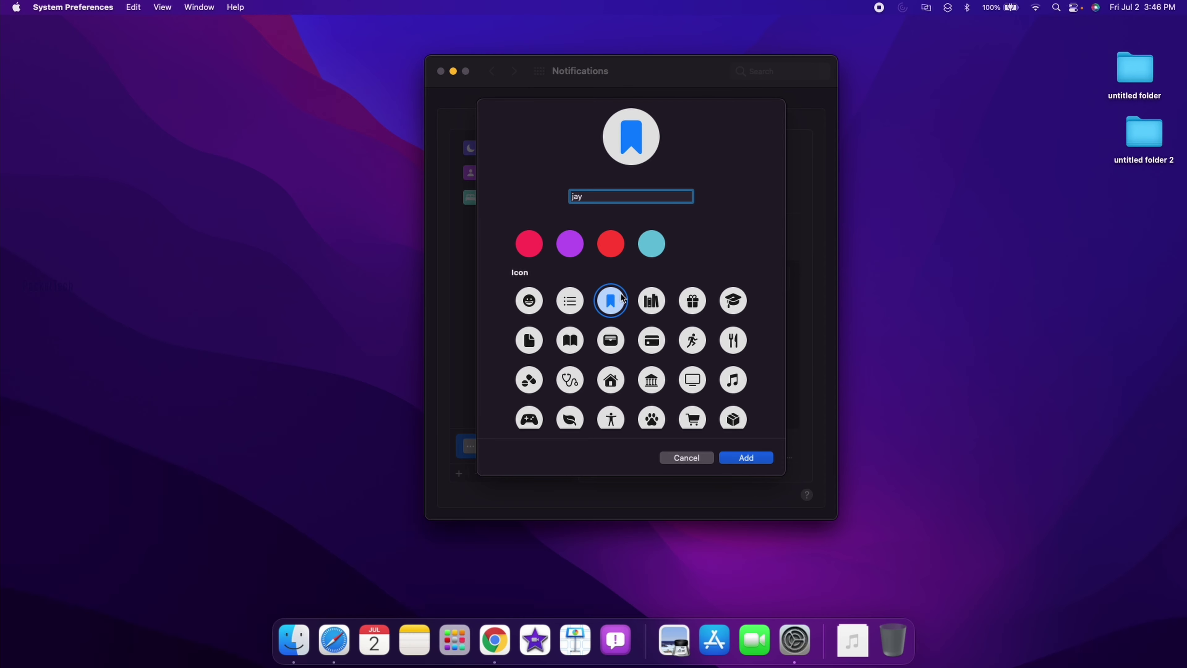
scroll(611, 300, "up", 3)
left_click(655, 302)
scroll(656, 303, "down", 5)
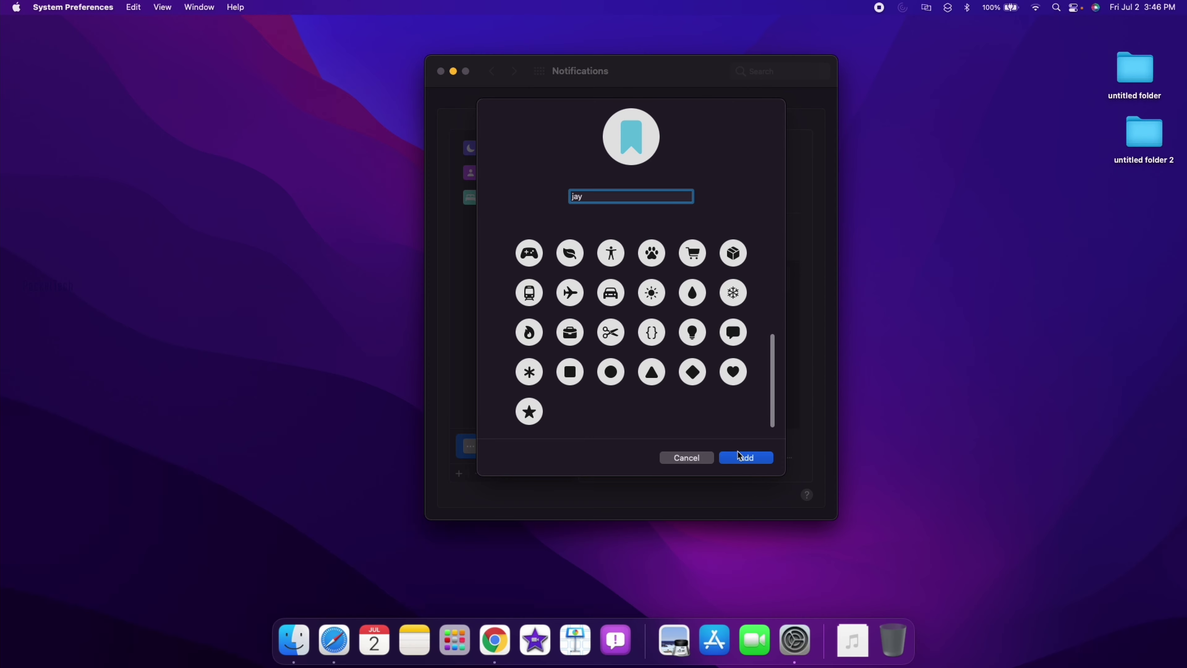
left_click(530, 412)
scroll(604, 336, "up", 5)
left_click(607, 302)
left_click(746, 458)
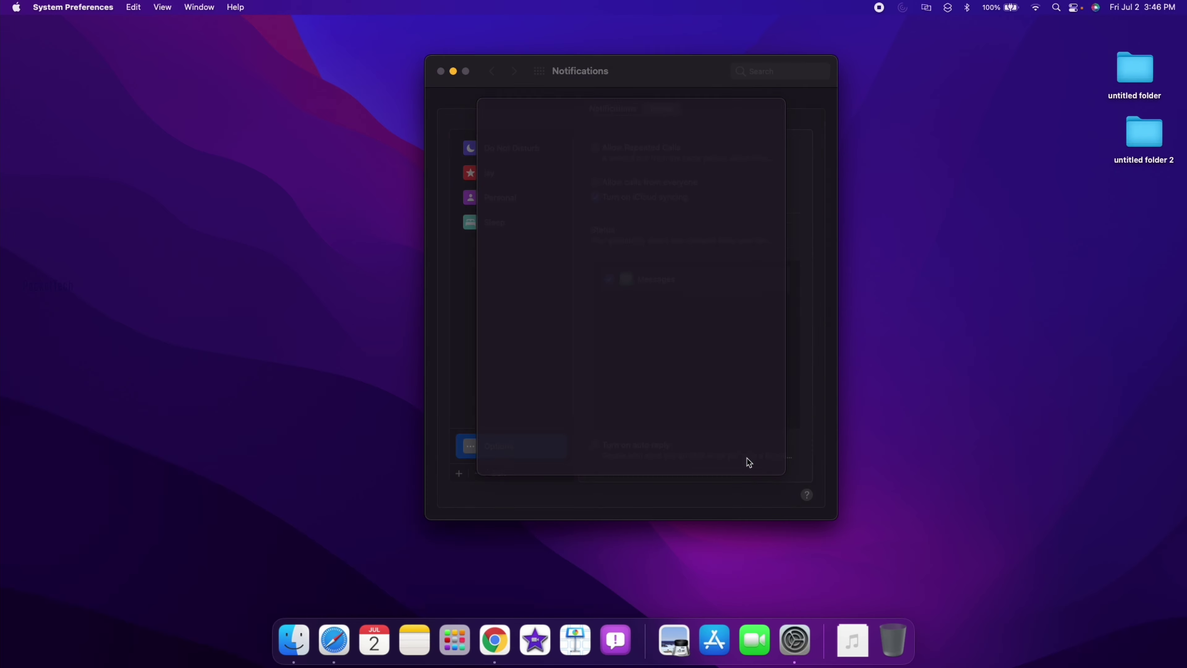
- Allow notifications from the FaceTime and Messages apps in the jay focus
left_click(514, 177)
left_click(669, 164)
left_click(600, 255)
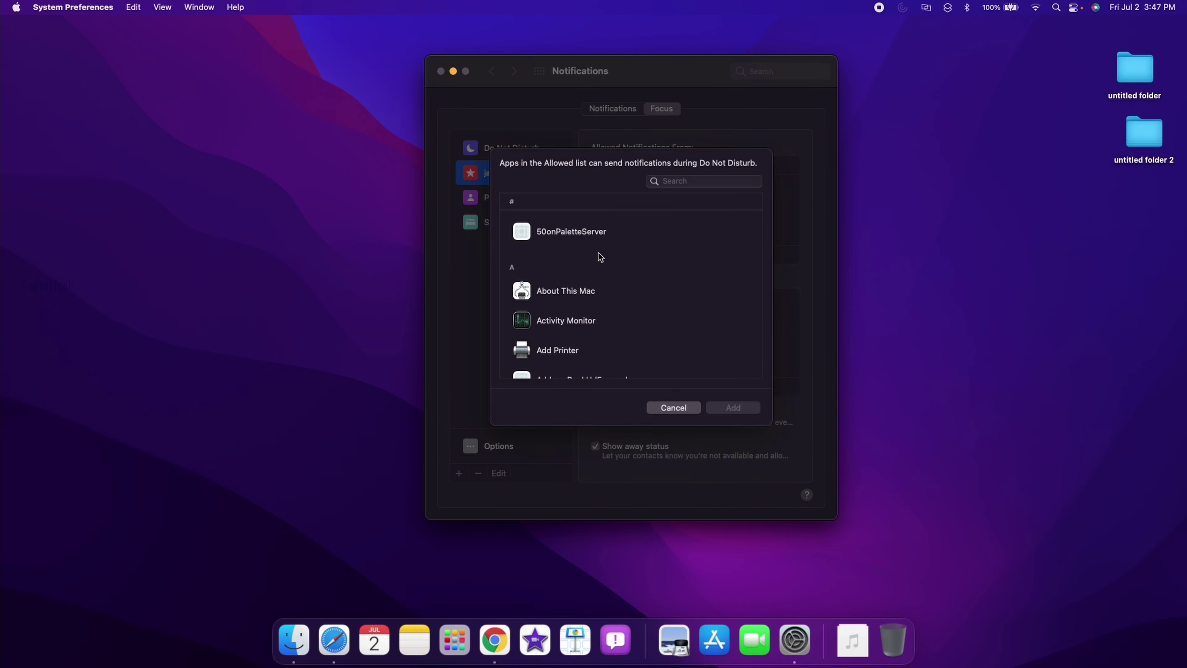
left_click(687, 185)
type("face")
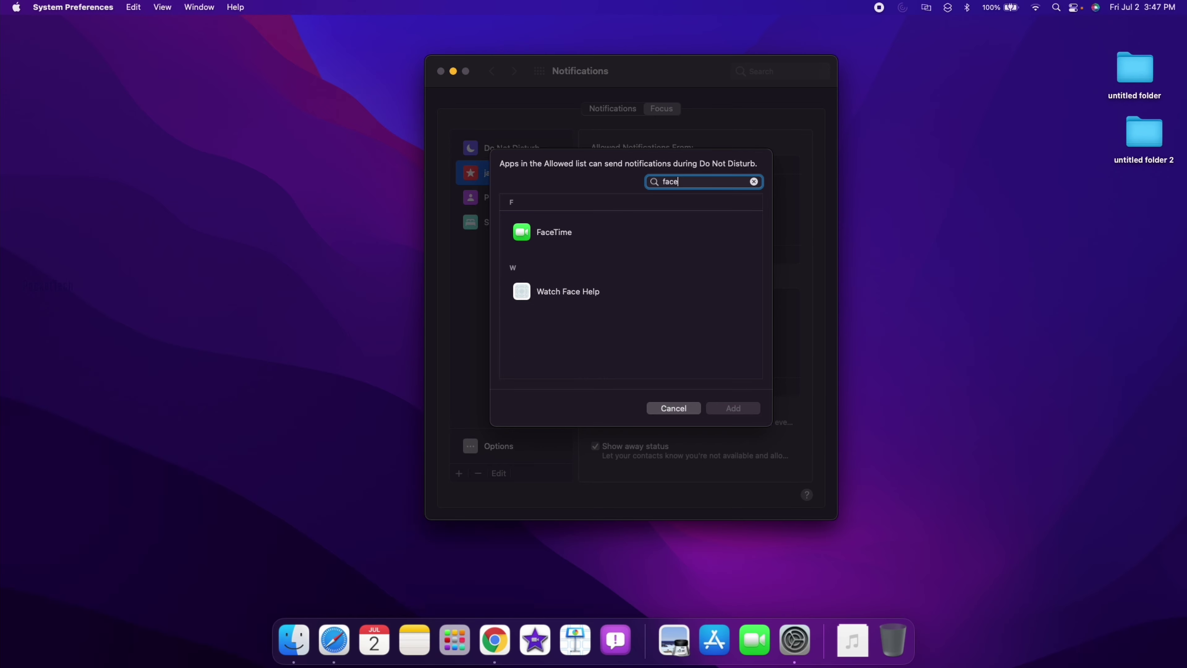
left_click(577, 237)
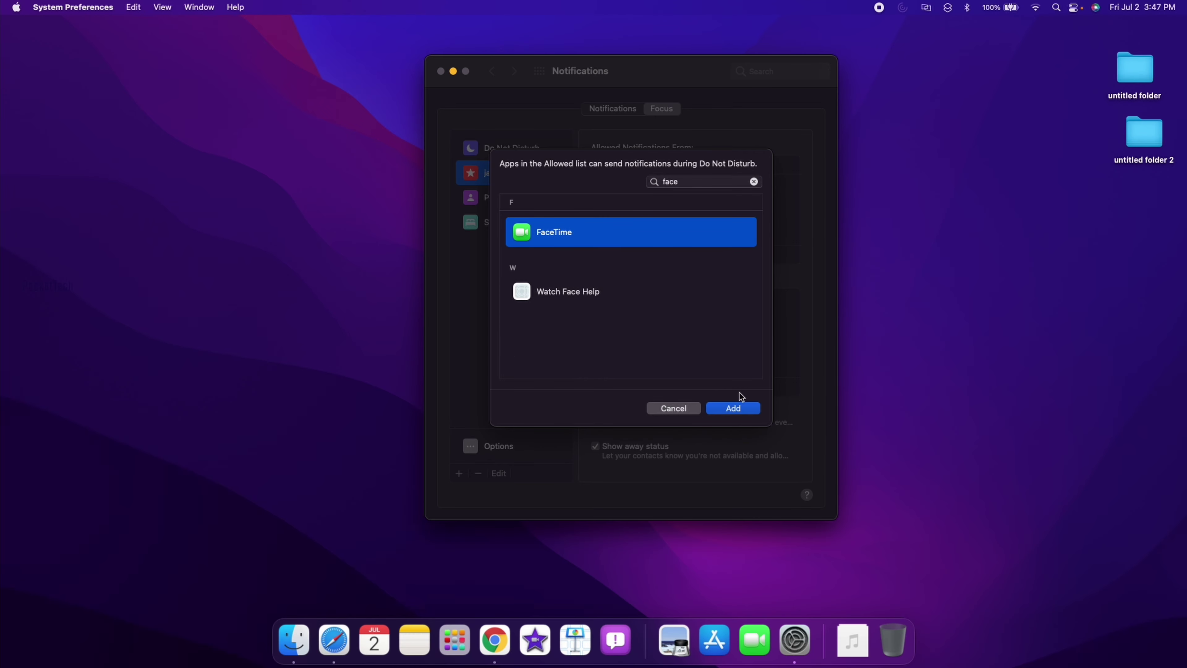
left_click(734, 411)
type("mess")
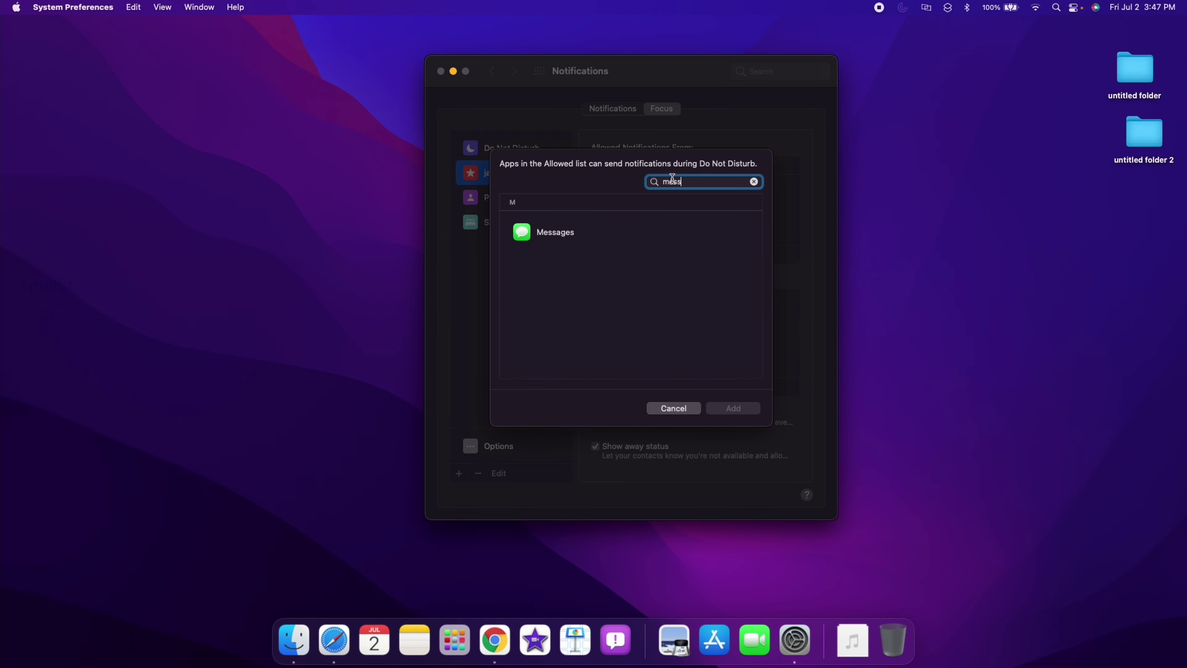
left_click(545, 234)
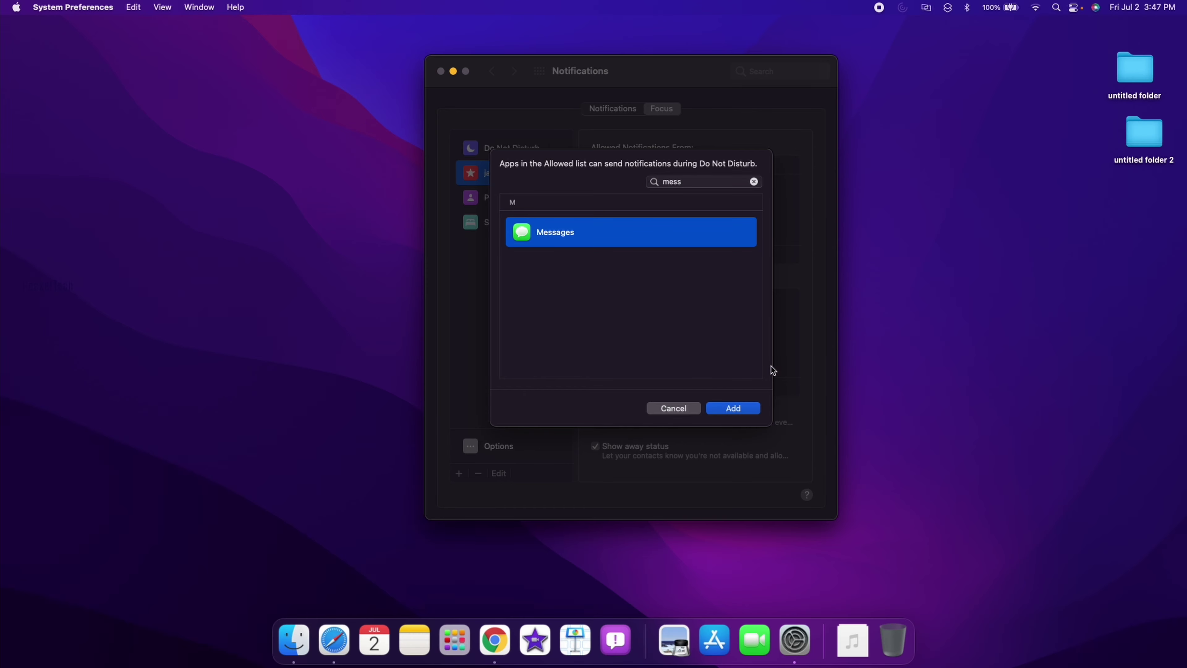
left_click(739, 406)
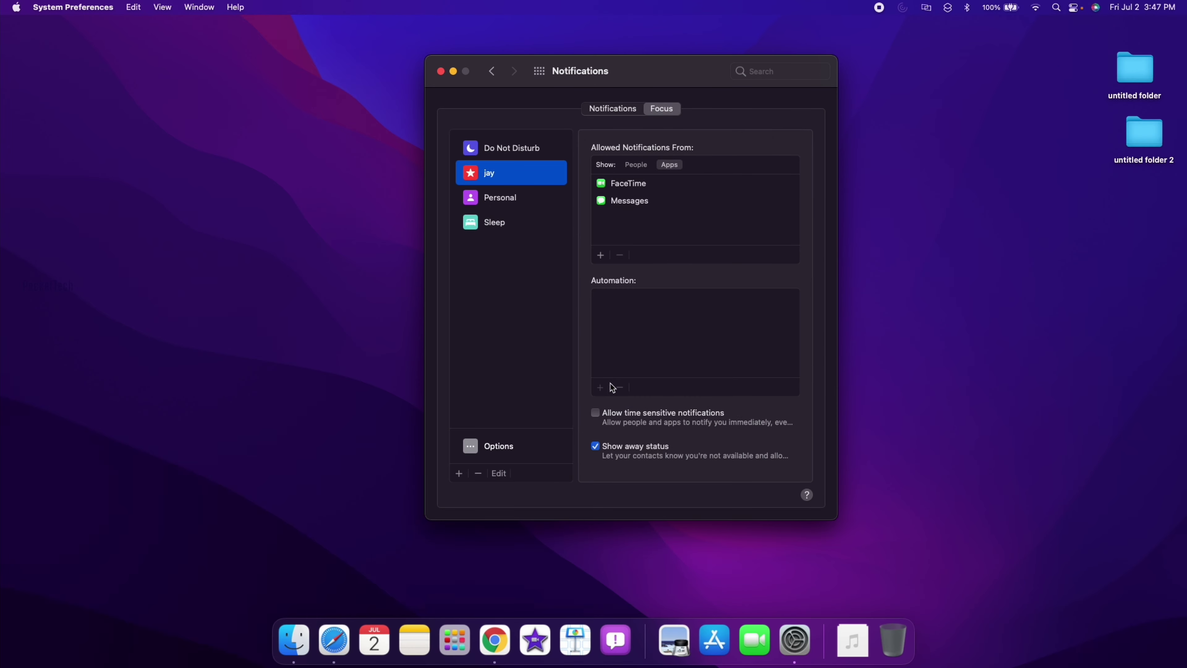